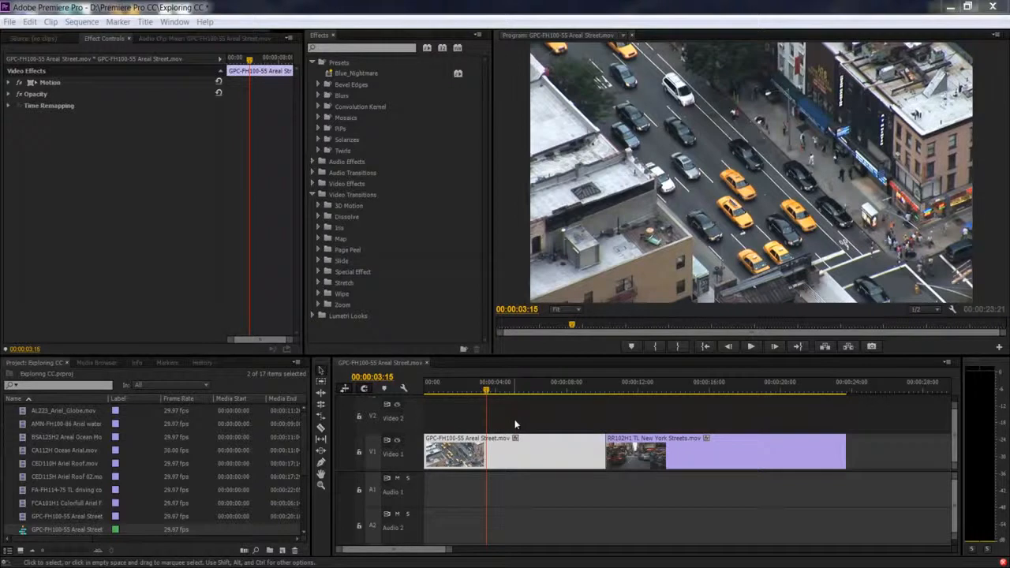
Move the Effects panel into the Project panel group, and return it to its place between Effect Controls and the Program monitor.
left_click(323, 37)
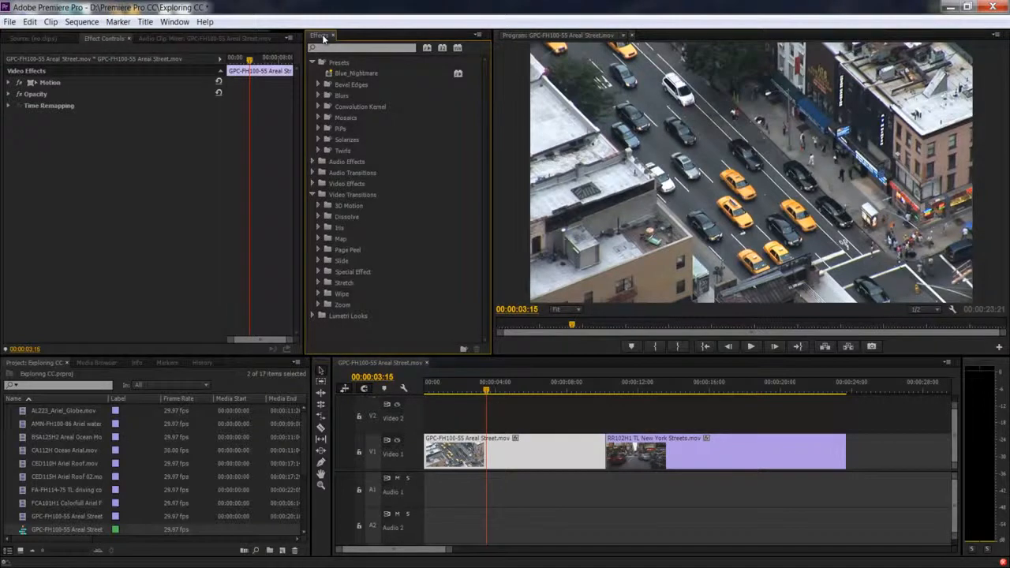
left_click_drag(323, 38, 227, 367)
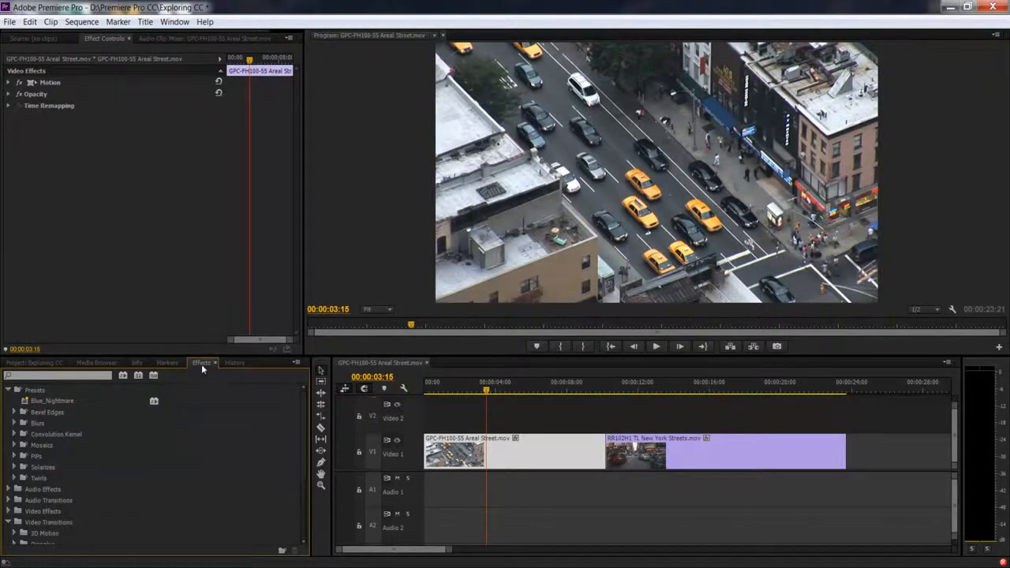
left_click_drag(204, 368, 299, 171)
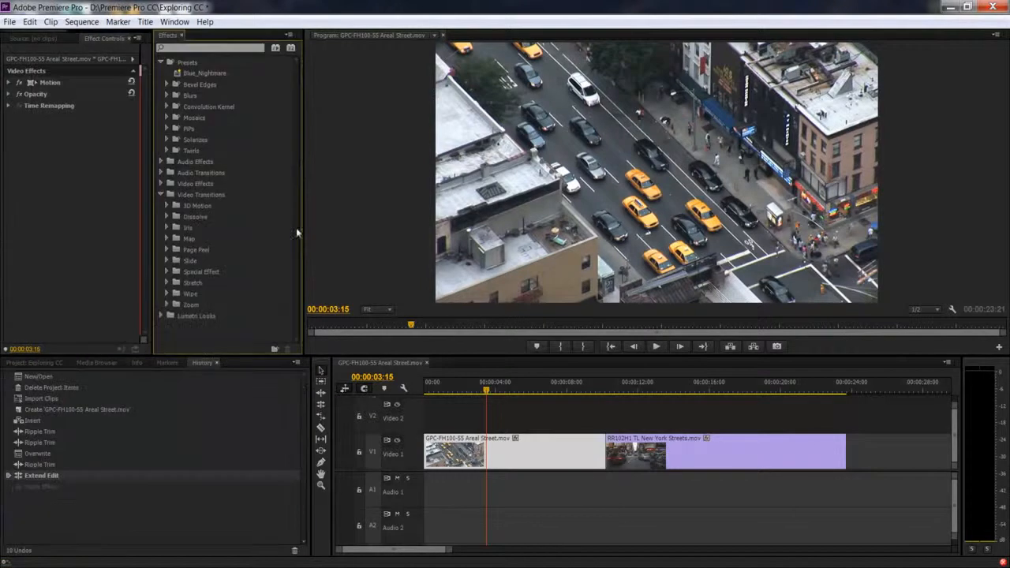
Bring the Project panel and empty Source monitor forward, and widen the Effects and Effect Controls areas to balanced widths.
left_click(35, 363)
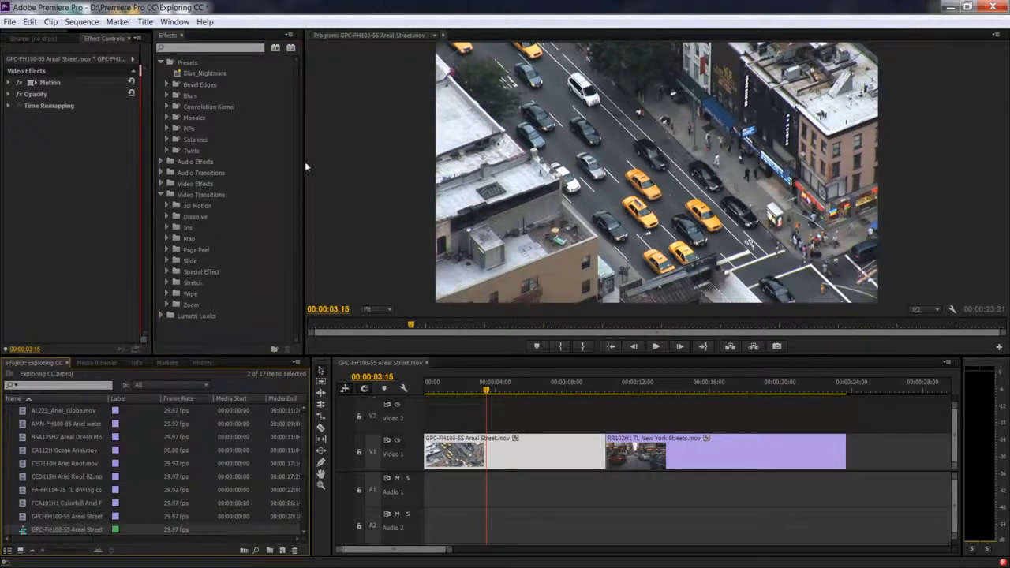
left_click_drag(301, 158, 544, 157)
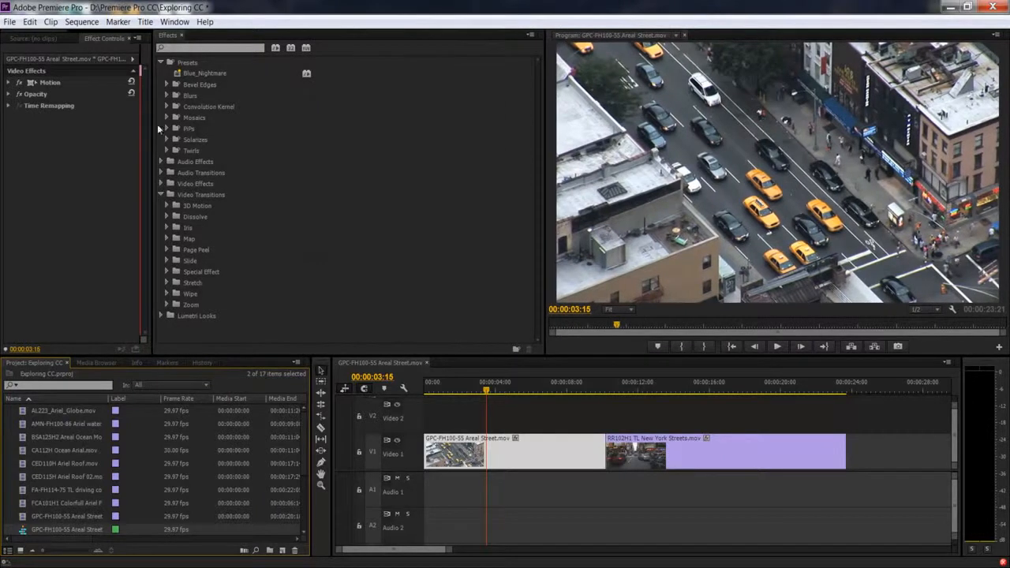
left_click_drag(156, 122, 327, 126)
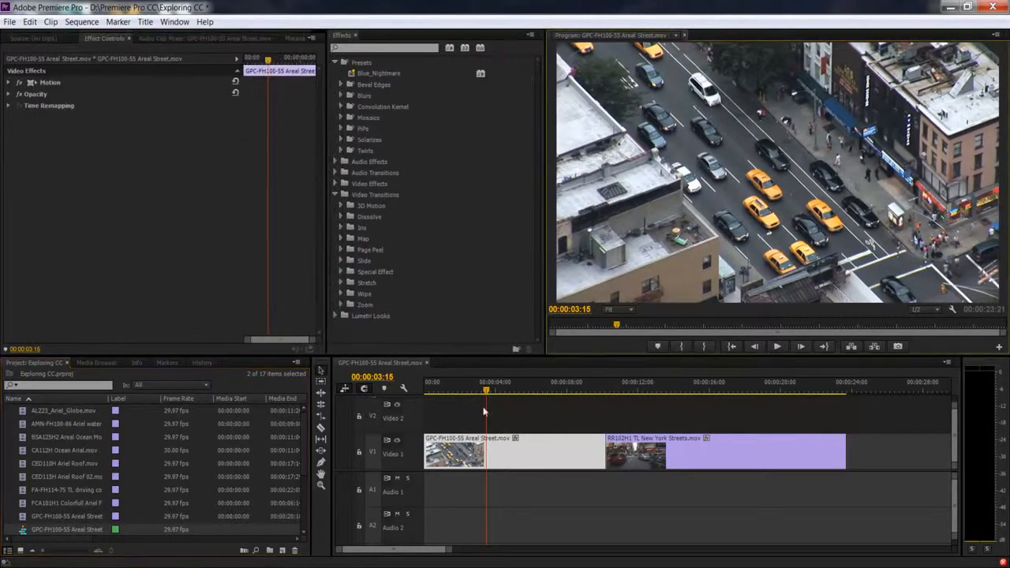
left_click(46, 38)
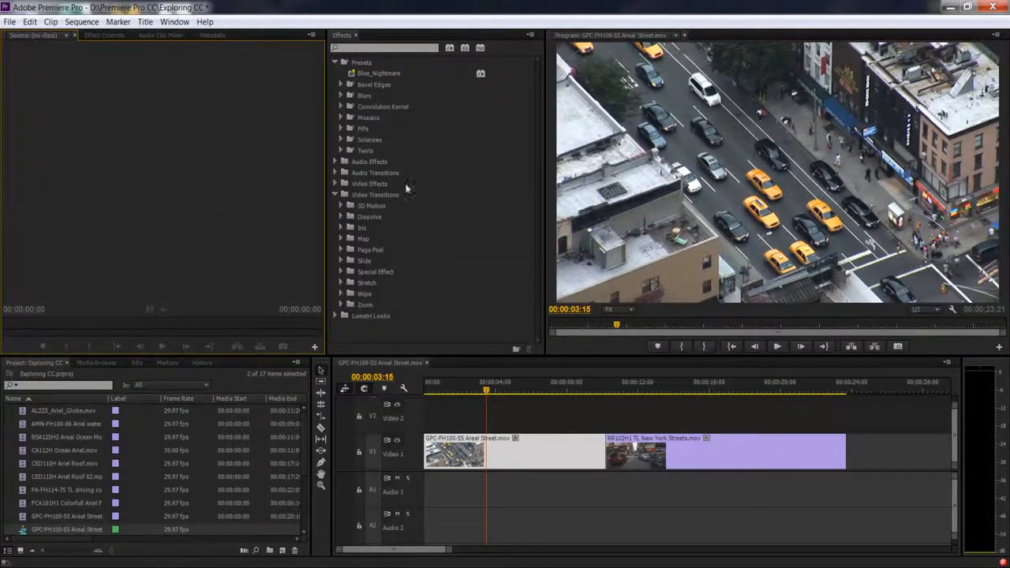
Expand the Video Transitions effects down to the individual Dissolve transitions.
left_click(335, 195)
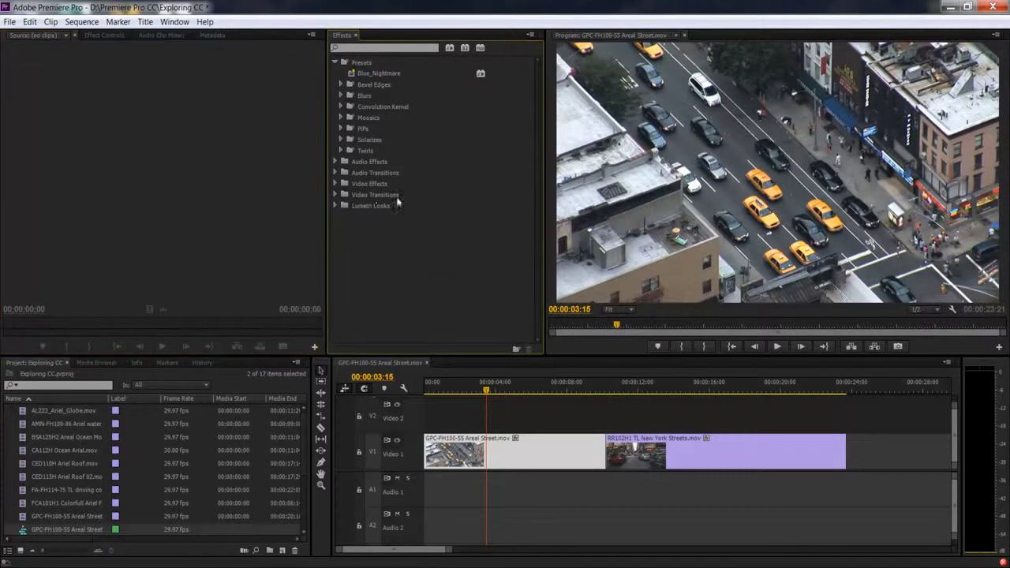
left_click(335, 196)
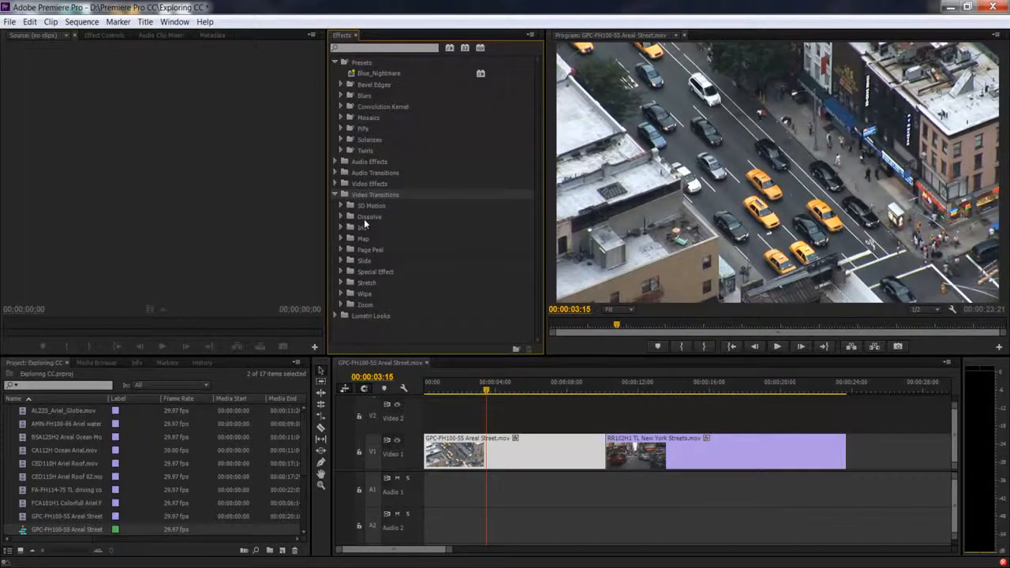
left_click(364, 218)
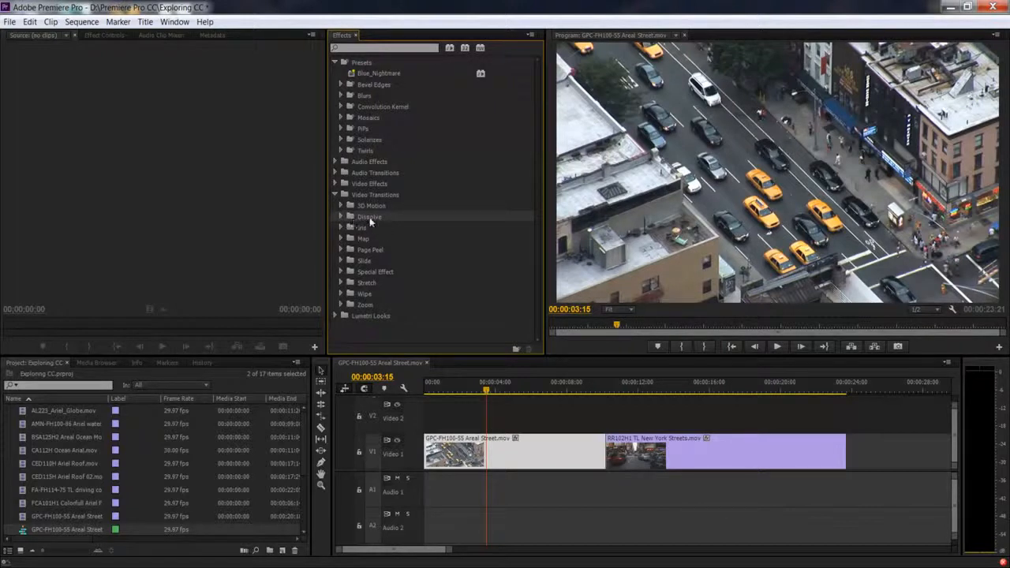
double_click(370, 218)
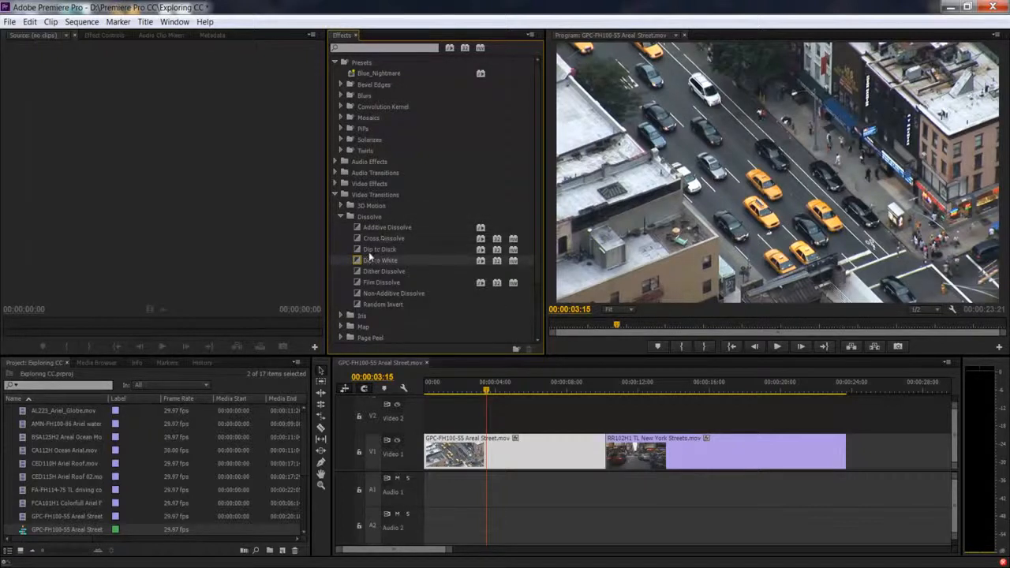
Apply Dip to Black to the start of the first clip on Video 1 and preview the fade-in.
left_click_drag(378, 251, 431, 452)
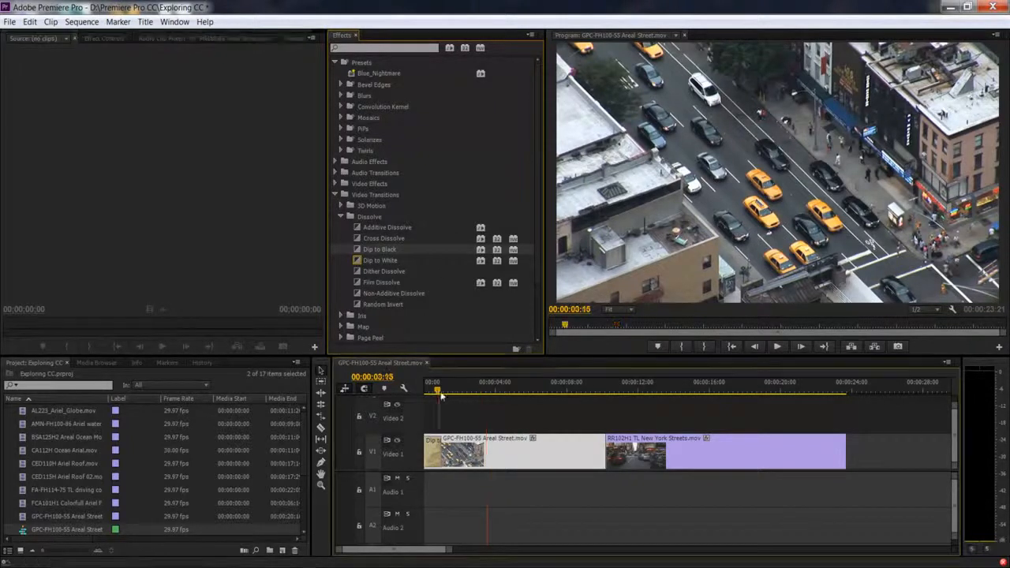
left_click_drag(449, 392, 409, 392)
left_click(769, 155)
key("space")
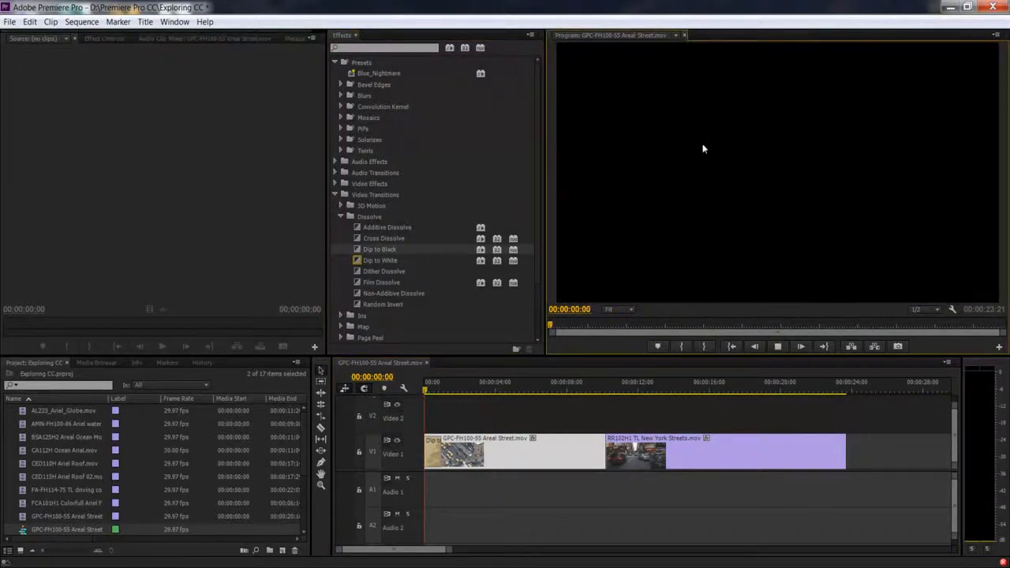
key("space")
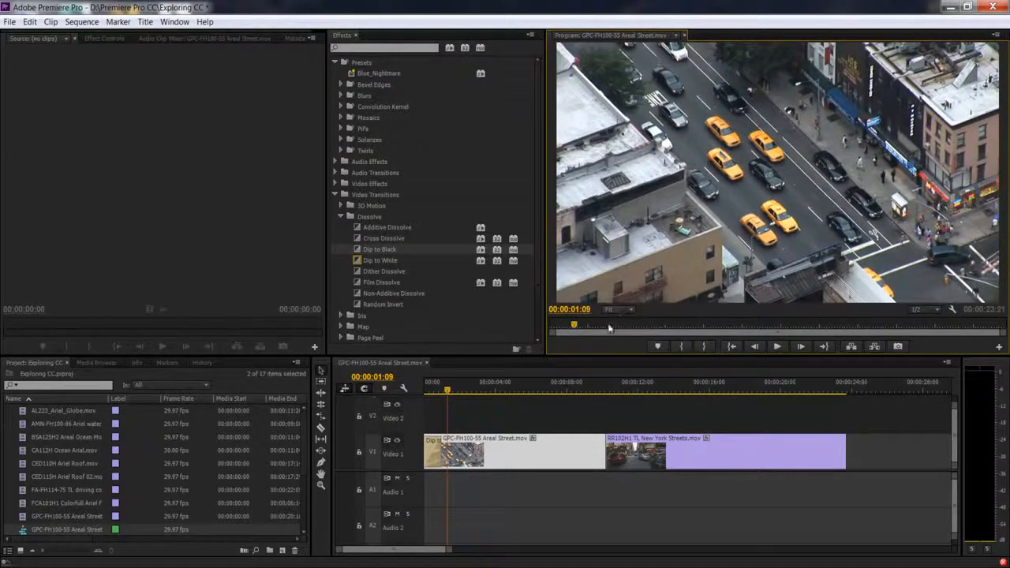
mouse_move(447, 387)
left_mouse_down()
mouse_move(427, 388)
mouse_move(444, 392)
left_mouse_up()
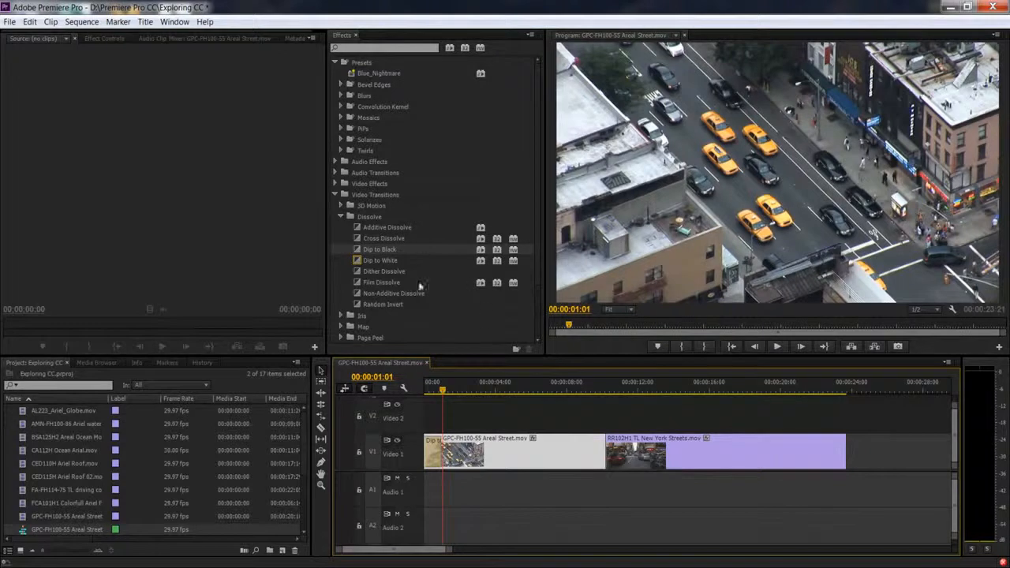
left_click_drag(443, 389, 418, 390)
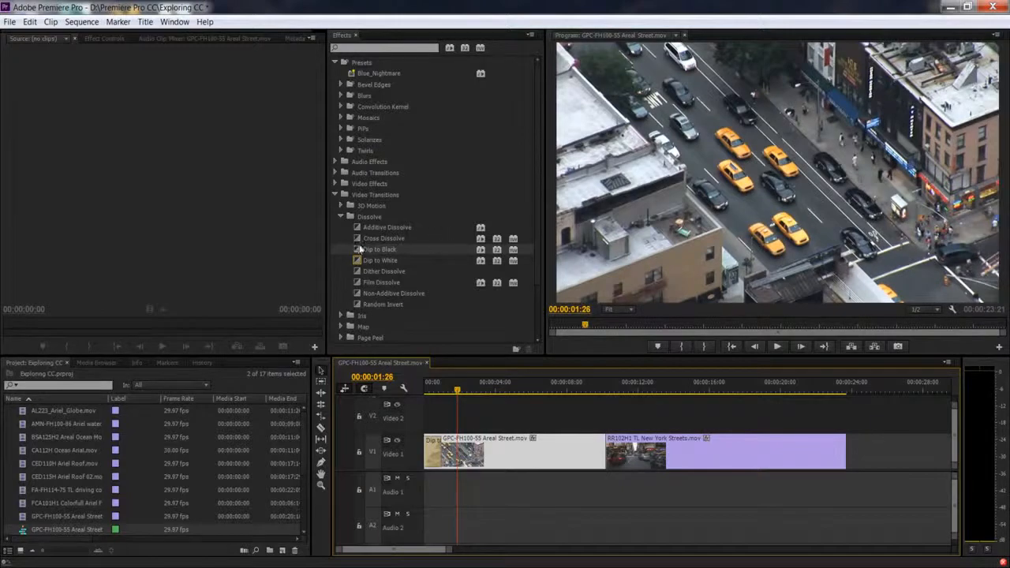
Apply Cross Dissolve at the cut between the two clips on Video 1 and play it back.
left_click(359, 240)
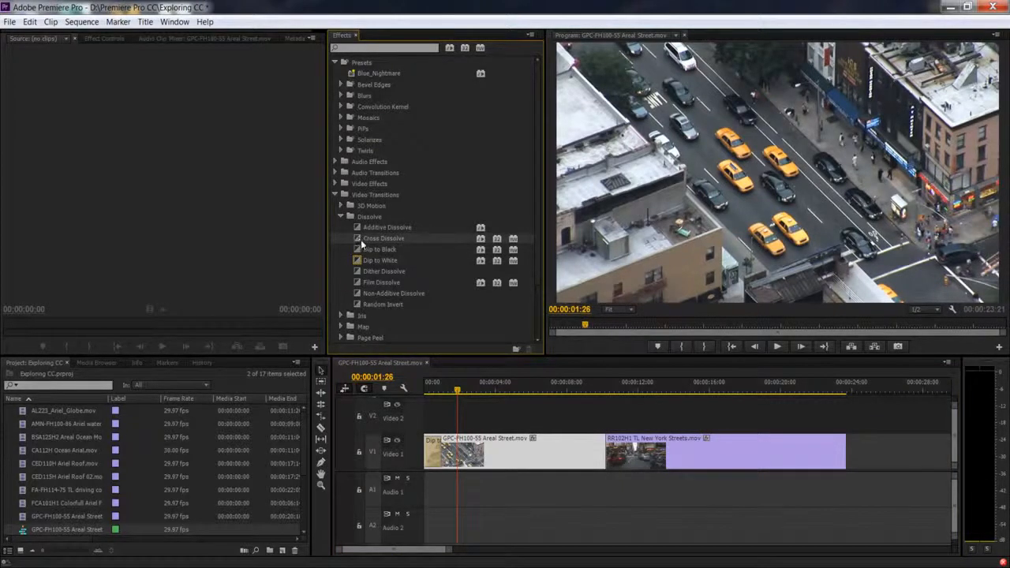
mouse_move(360, 240)
left_mouse_down()
mouse_move(412, 251)
mouse_move(554, 340)
mouse_move(564, 409)
mouse_move(600, 439)
mouse_move(416, 309)
mouse_move(355, 235)
left_mouse_up()
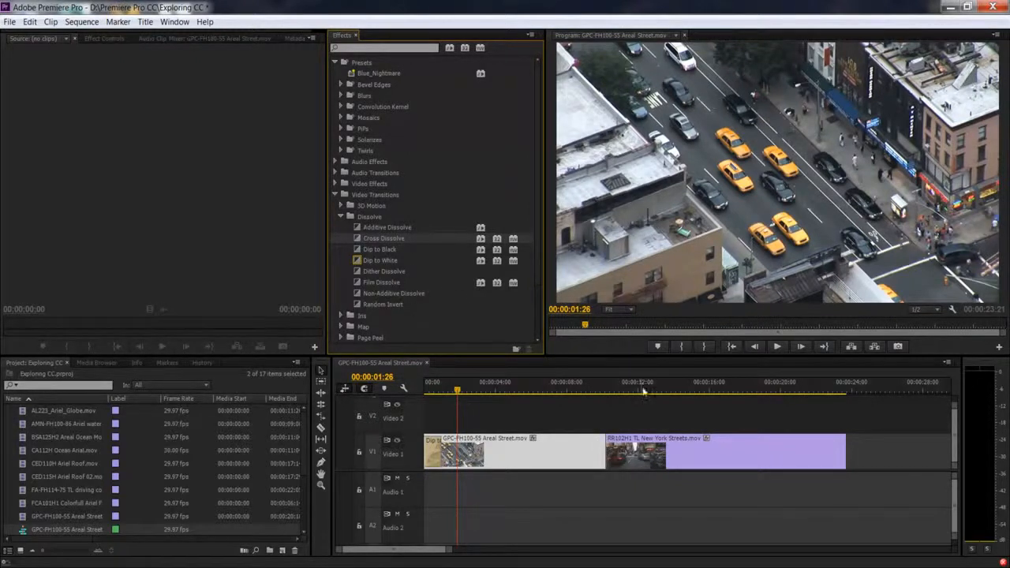
left_click(632, 430)
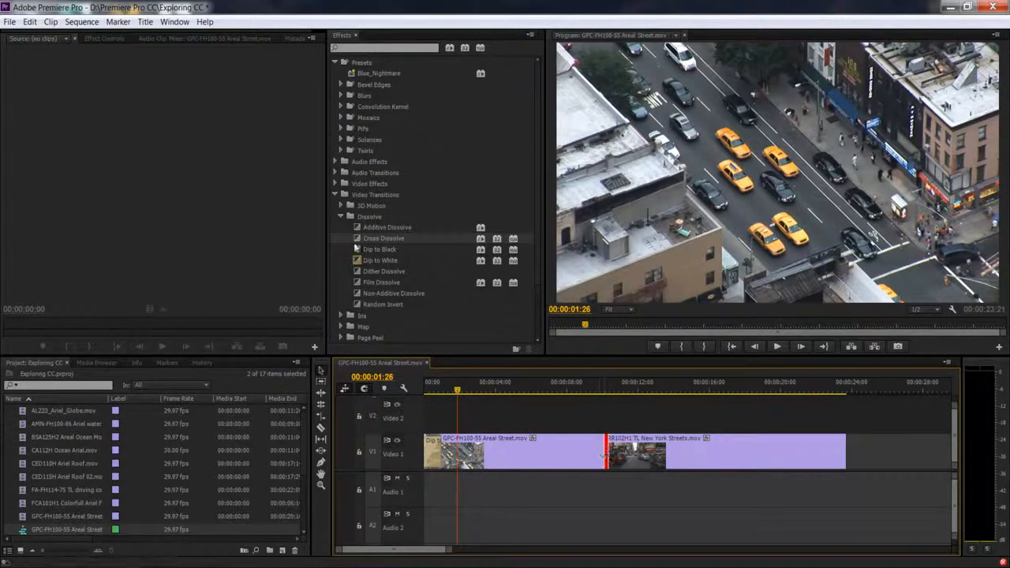
left_click_drag(357, 239, 600, 407)
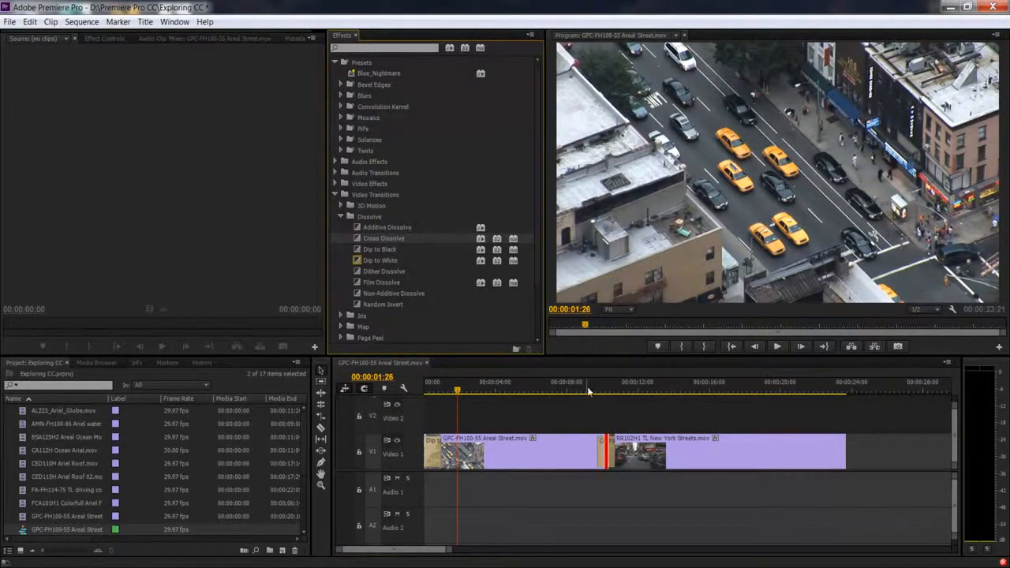
left_click(595, 391)
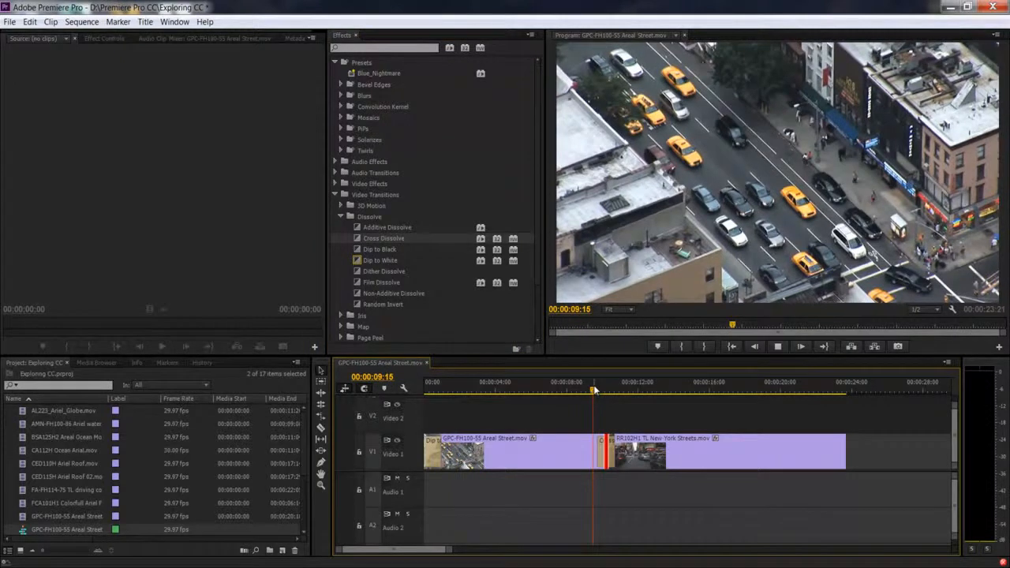
key("space")
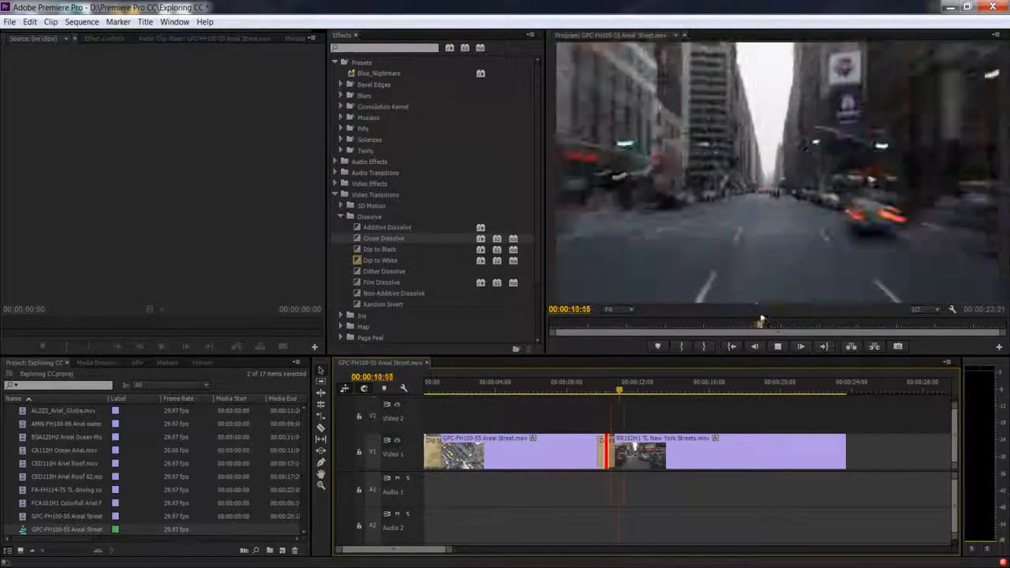
left_click(756, 297)
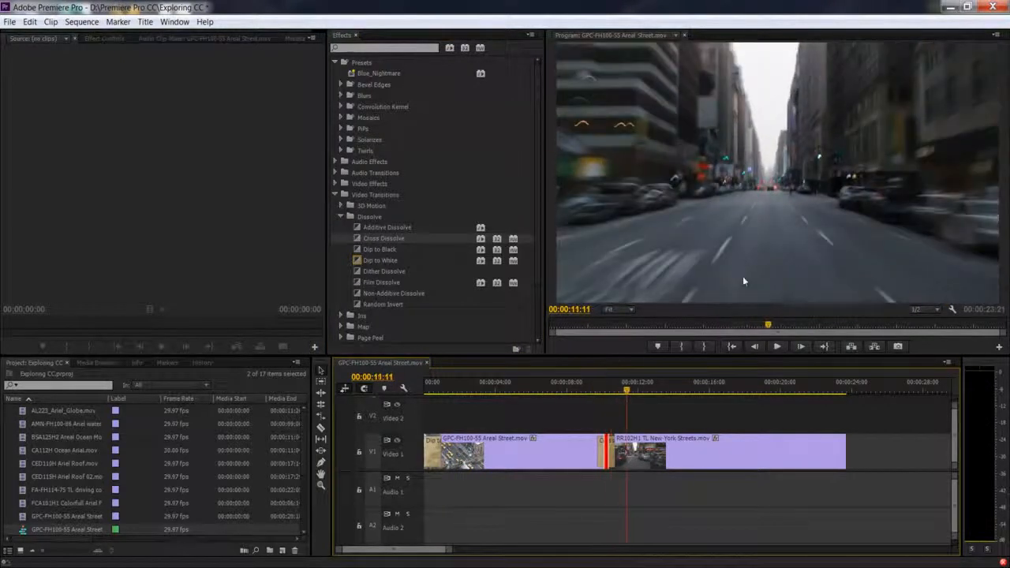
Scrub back through the Cross Dissolve between the two clips and undo it.
left_click(660, 411)
left_click_drag(627, 393, 604, 394)
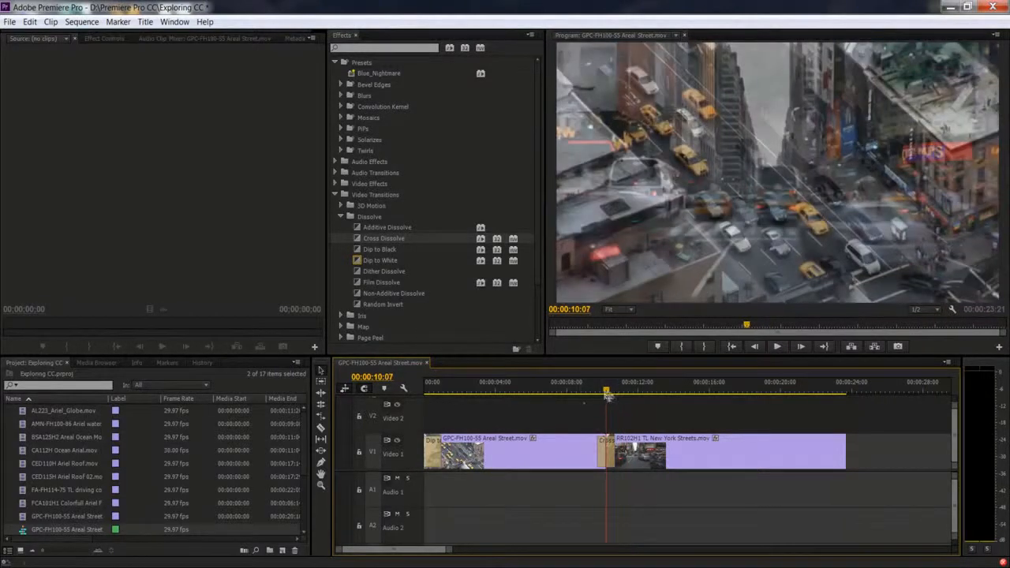
key("ctrl+z")
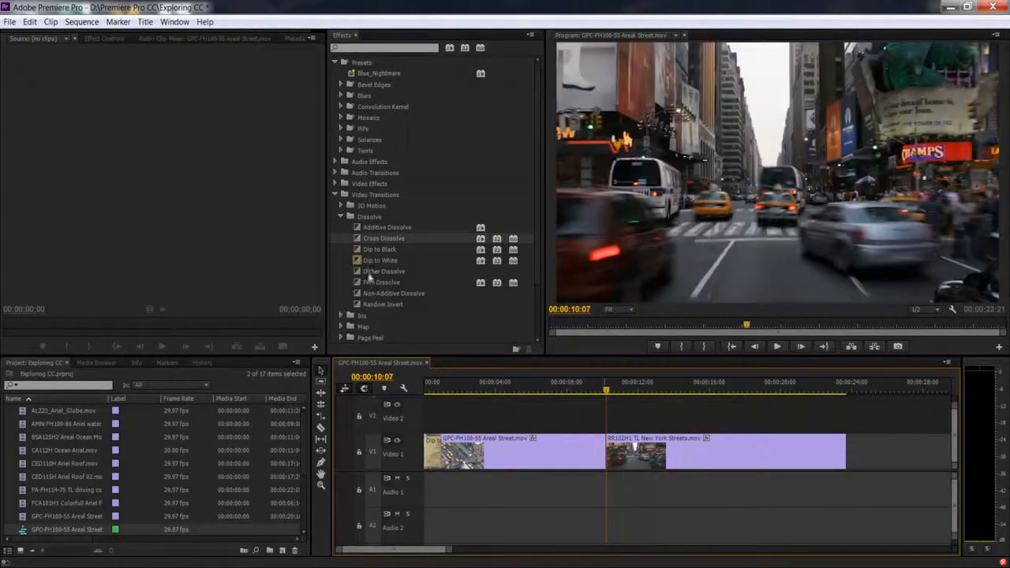
Apply Dip to White at the cut between the two clips on Video 1 and play it back.
left_click_drag(379, 260, 608, 442)
left_click(606, 392)
left_click_drag(606, 392, 597, 392)
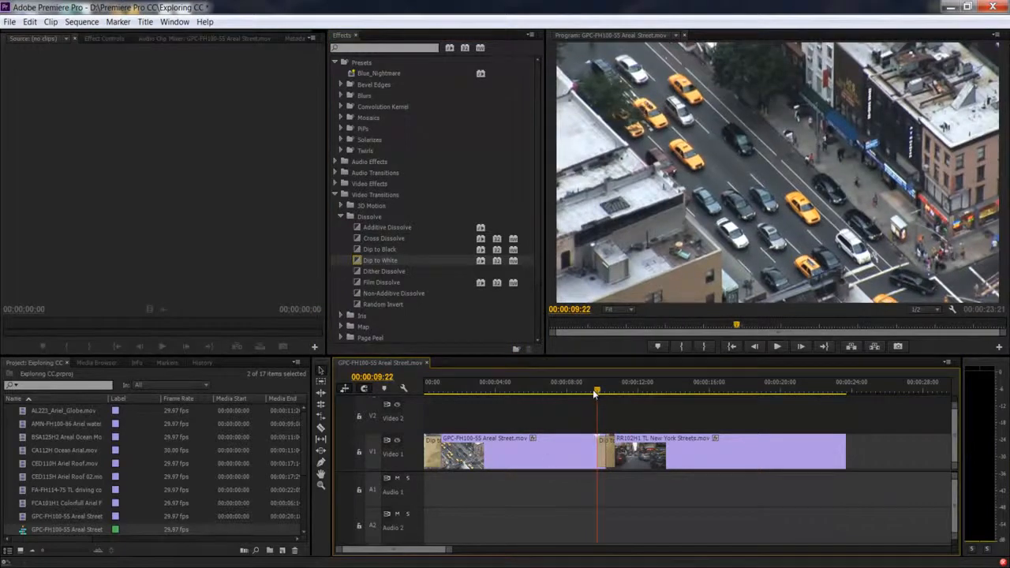
key("space")
key("space")
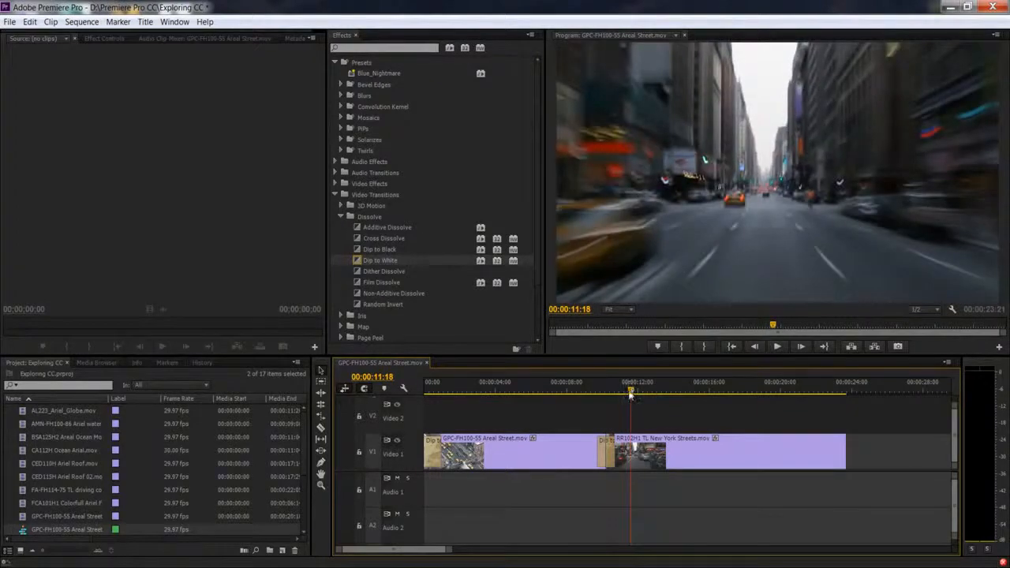
Undo the Dip to White at the cut and the Dip to Black at the first clip's start.
key("ctrl+z")
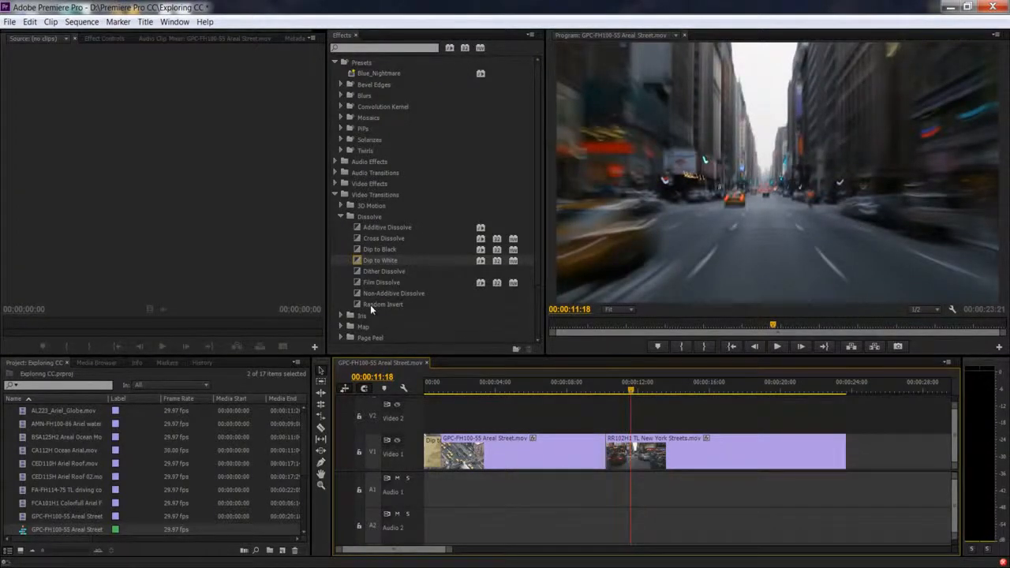
left_click_drag(370, 304, 436, 449)
key("ctrl+z")
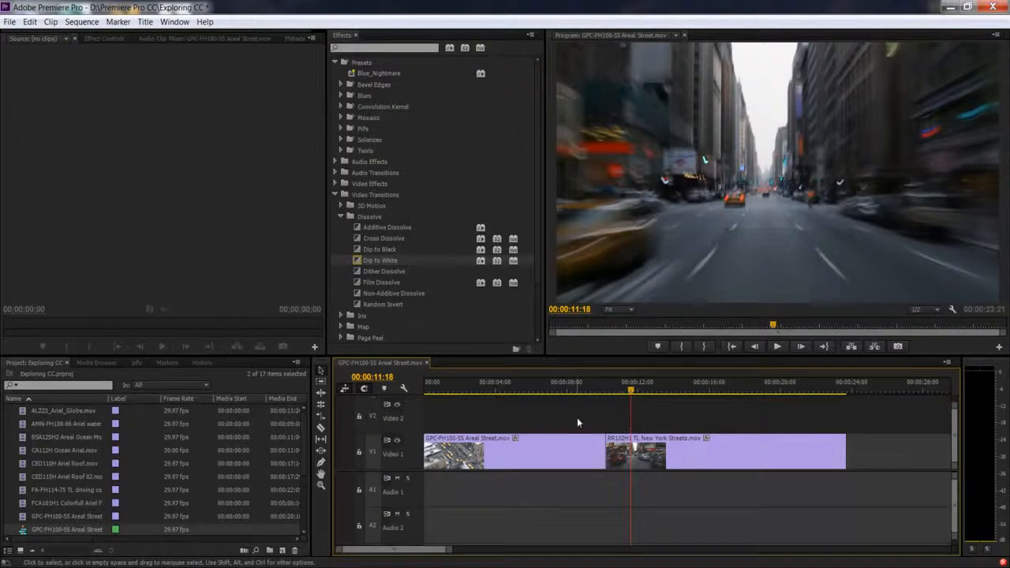
Apply the default Dip to White transition to all edit points of both clips at once and check the last one.
left_click_drag(563, 408, 689, 473)
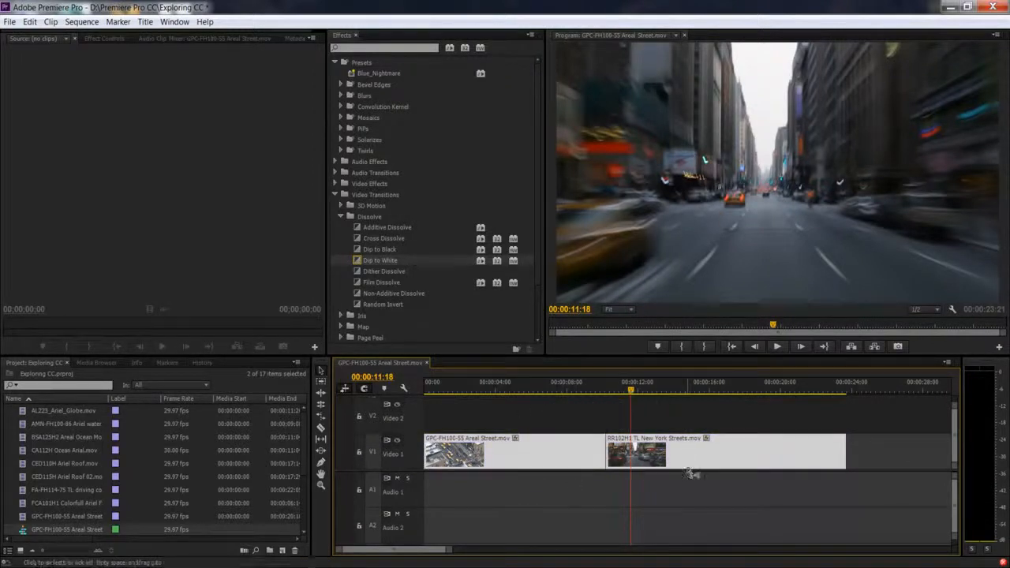
key("ctrl+d")
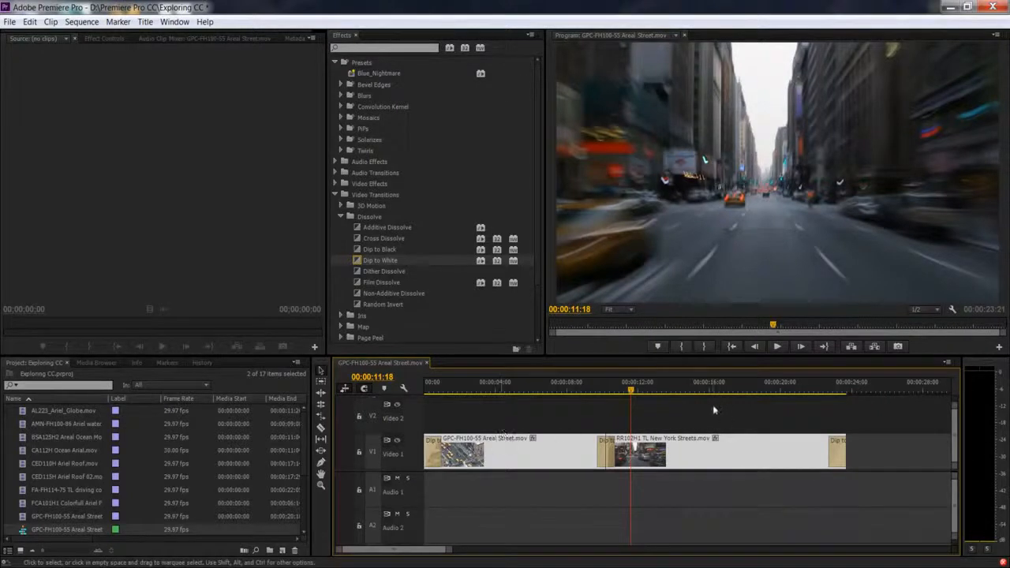
left_click_drag(623, 391, 831, 404)
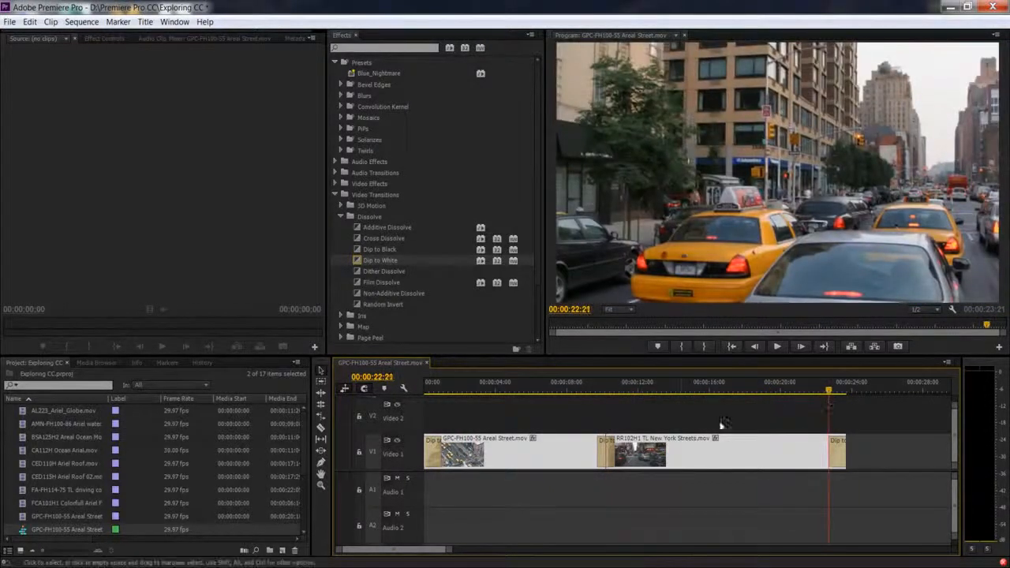
Deselect the two clips and undo the default transitions applied to their edit points.
left_click_drag(718, 413, 554, 453)
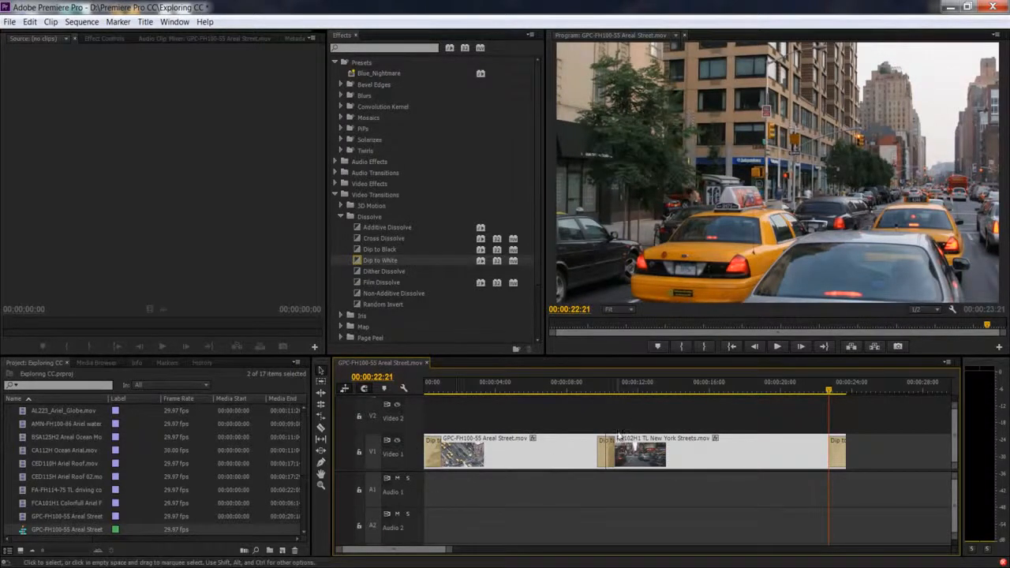
left_click(773, 416)
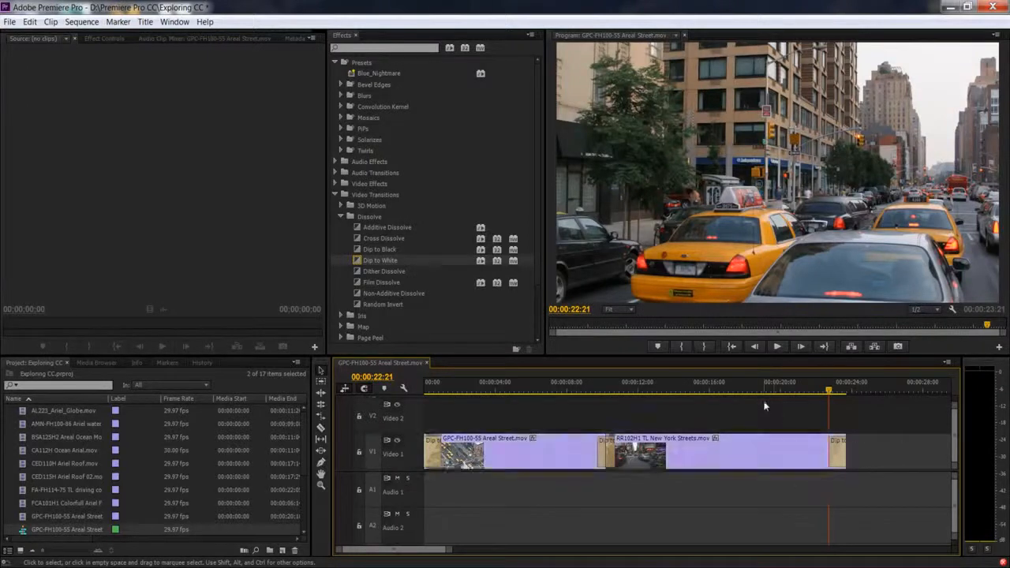
key("ctrl+z")
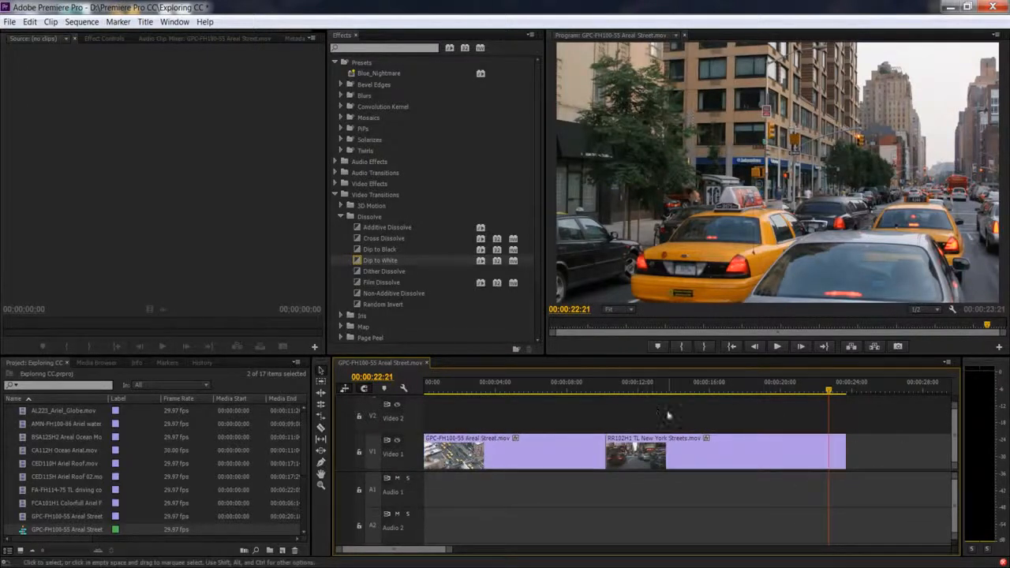
Try the default Dip to White transition at the cut between the two clips on Video 1, and undo it.
left_click(606, 439, "ctrl")
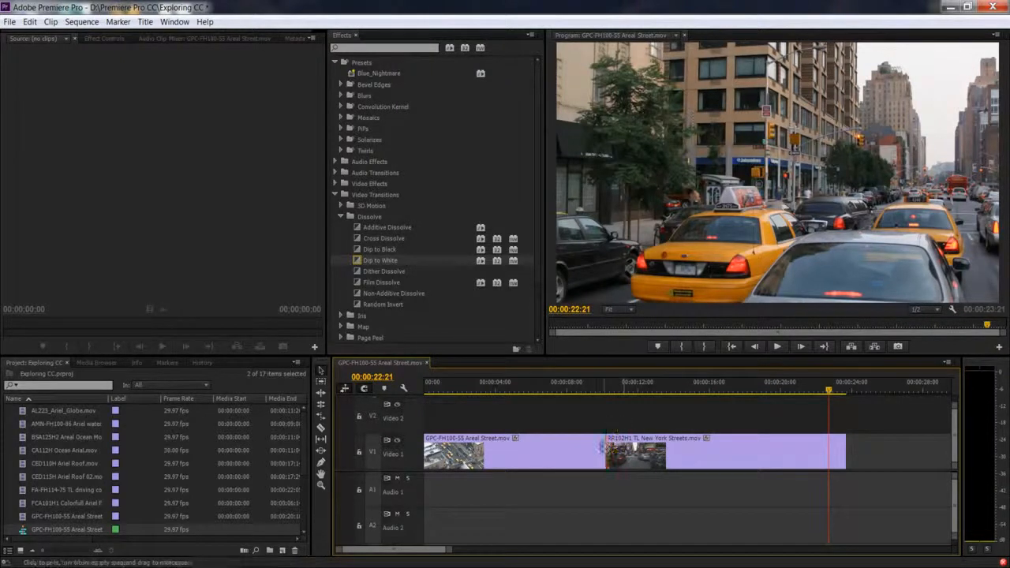
key("ctrl+d")
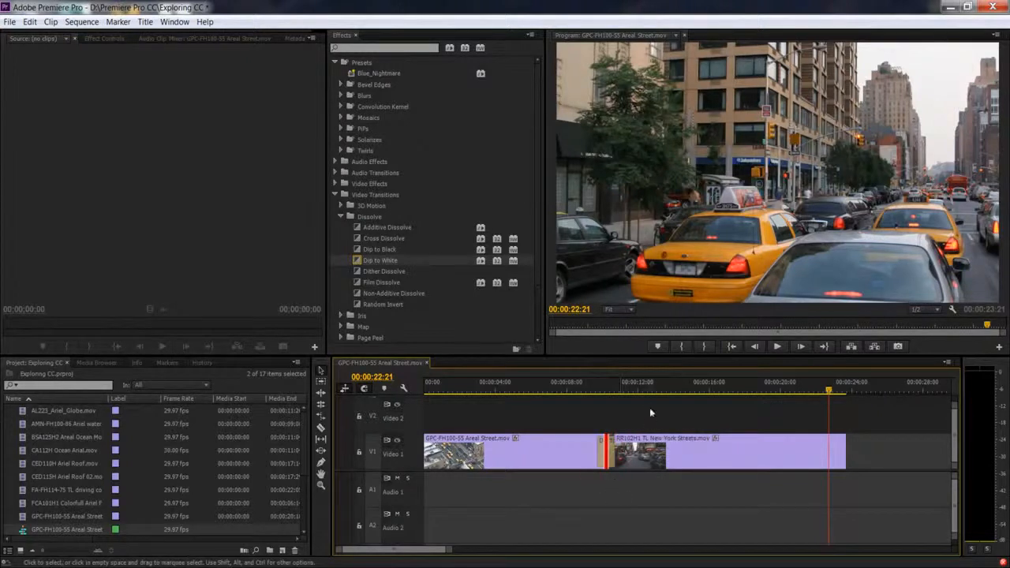
mouse_move(600, 390)
left_mouse_down()
mouse_move(617, 393)
mouse_move(606, 393)
left_mouse_up()
left_click_drag(433, 393, 432, 392)
left_click(839, 392)
key("ctrl+z")
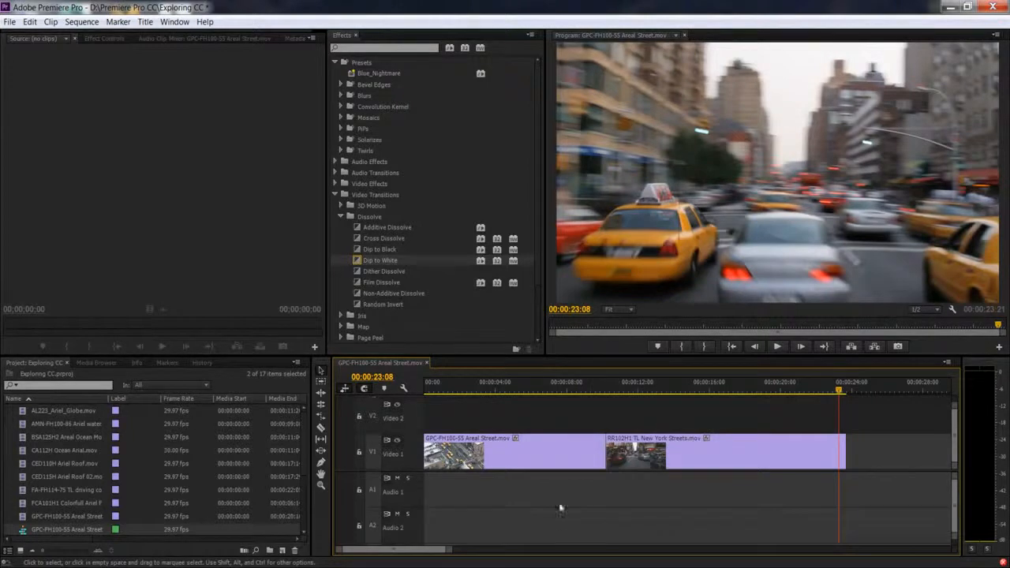
Restore Myths & Legends.mp3 and Savage One.mp3 to the project and Audio 1, and place the playhead at the cut between the two clips.
scroll(75, 513, "down", 3)
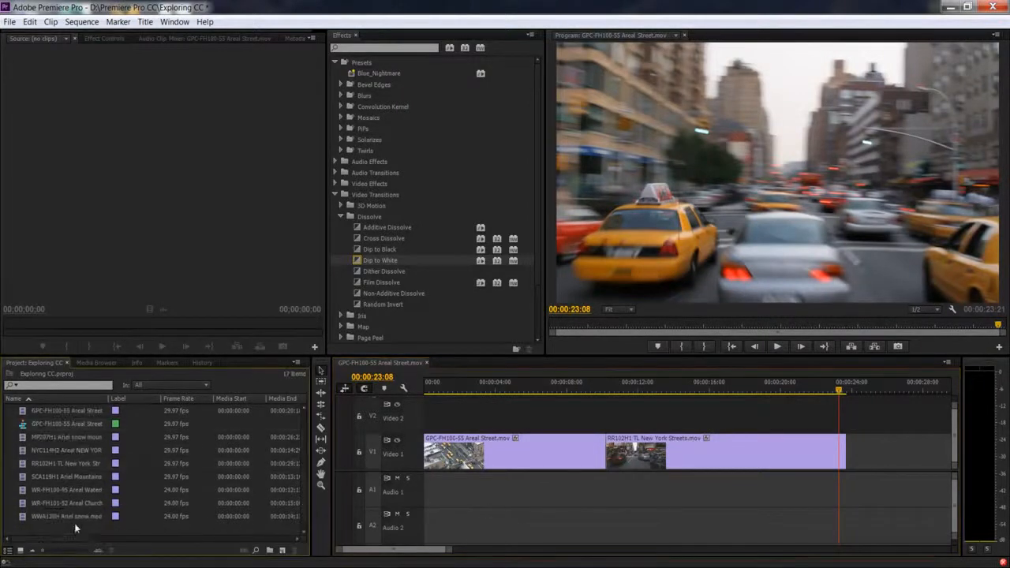
key("ctrl+z")
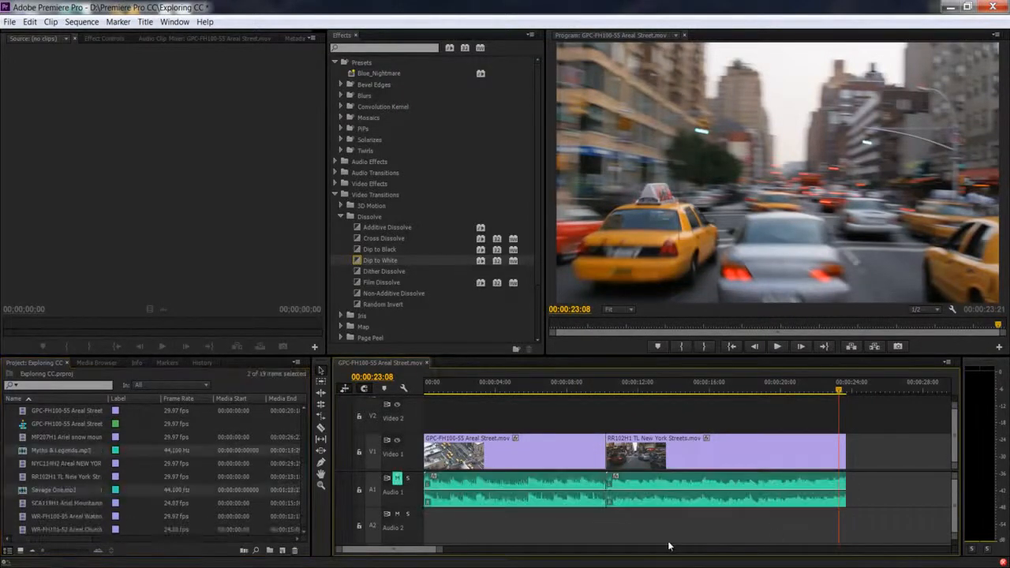
left_click_drag(638, 530, 544, 500)
left_click(626, 527)
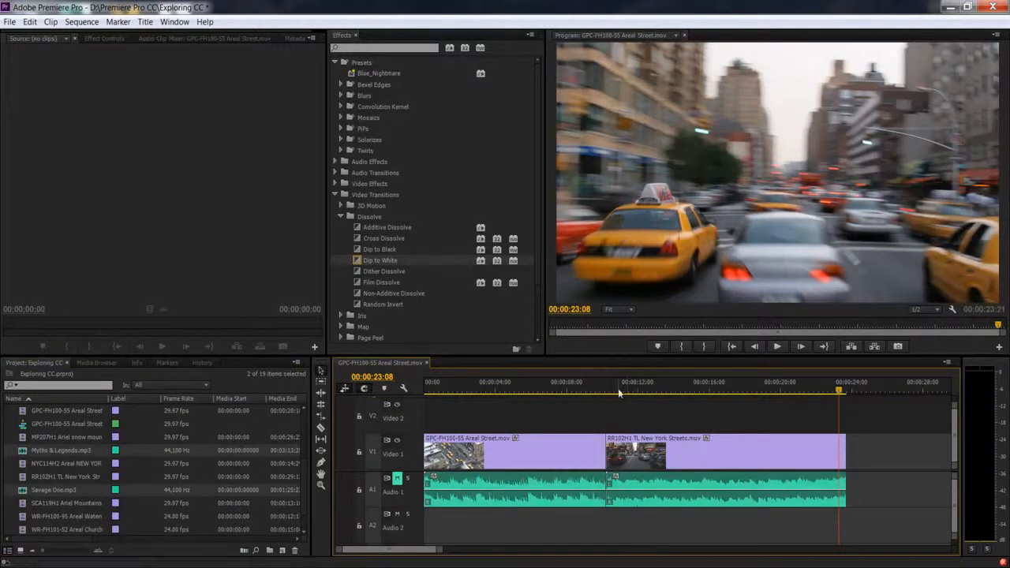
left_click_drag(620, 392, 607, 412)
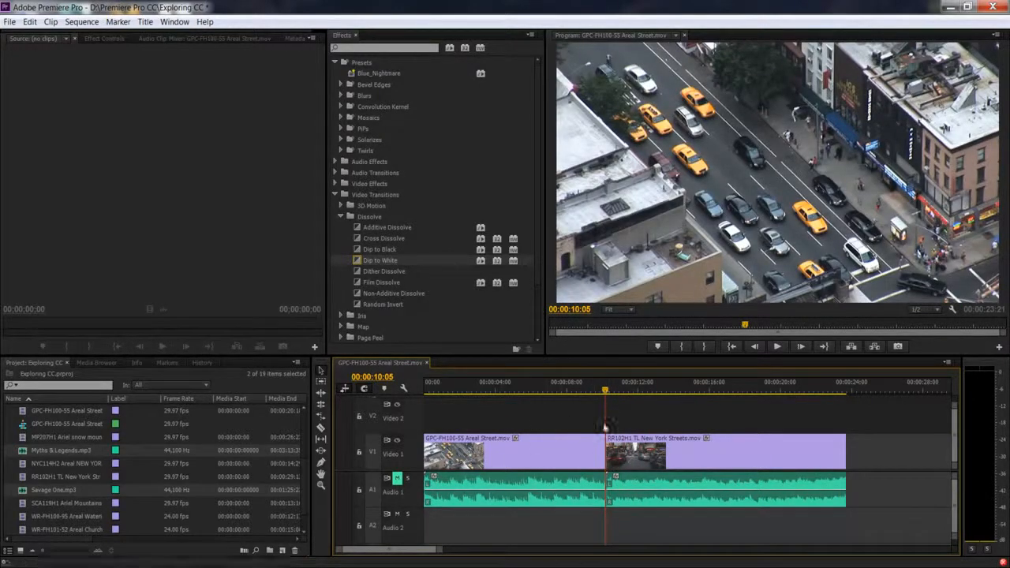
Group each of the two video clips with the audio clip beneath it on Audio 1.
left_click(533, 454)
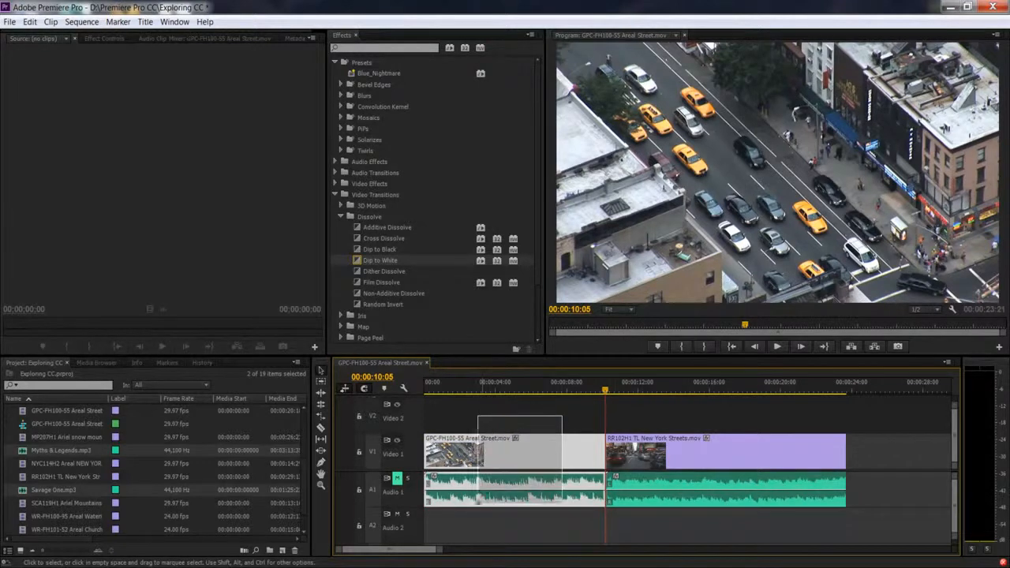
right_click(505, 460)
left_click(550, 232)
left_click_drag(744, 414, 677, 518)
right_click(747, 462)
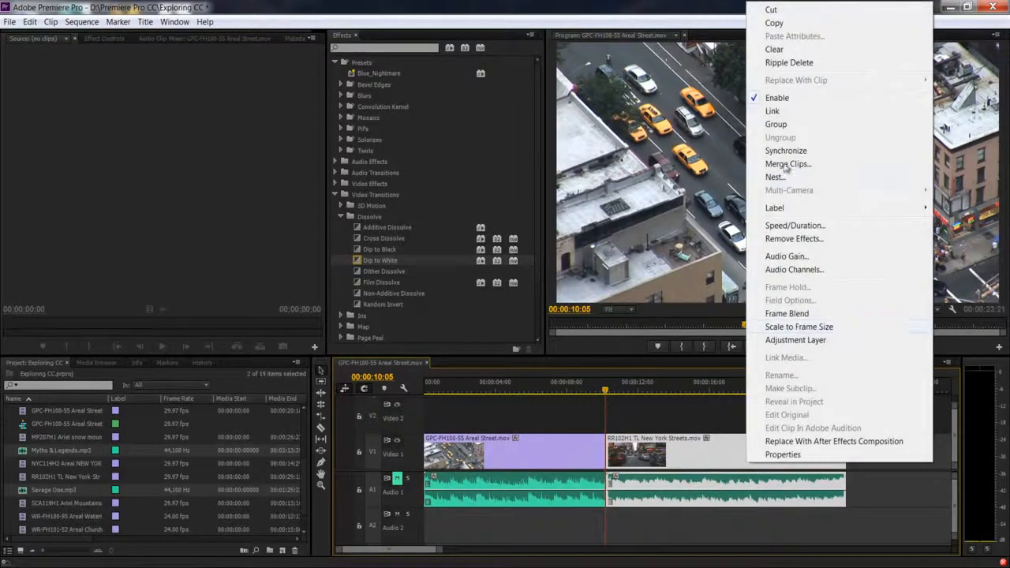
left_click(777, 125)
Move the second clip and its audio away from the first to test the grouping, and close the gap with Ripple Delete.
left_click_drag(681, 450, 789, 442)
left_click(683, 405)
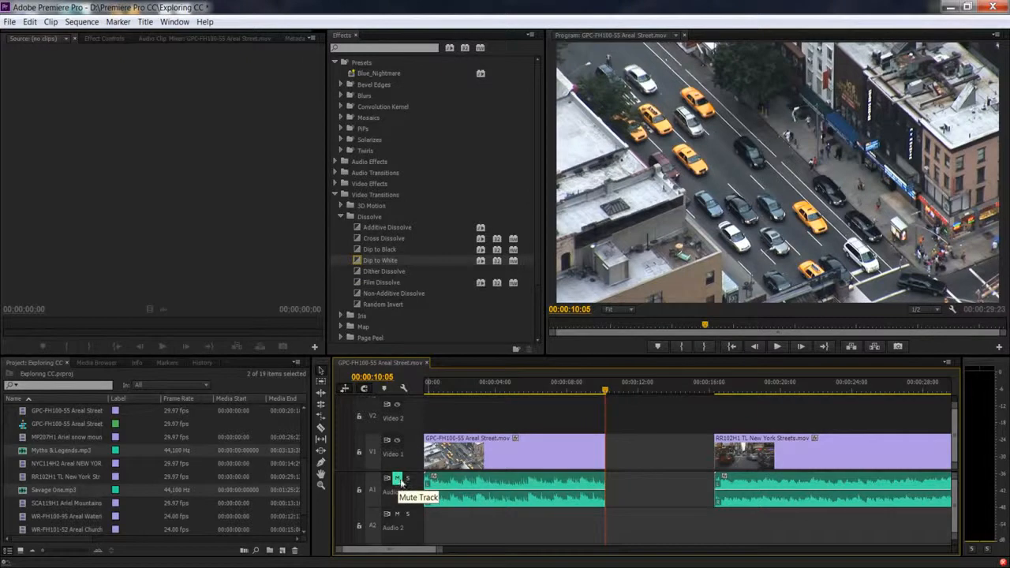
right_click(620, 483)
left_click(661, 490)
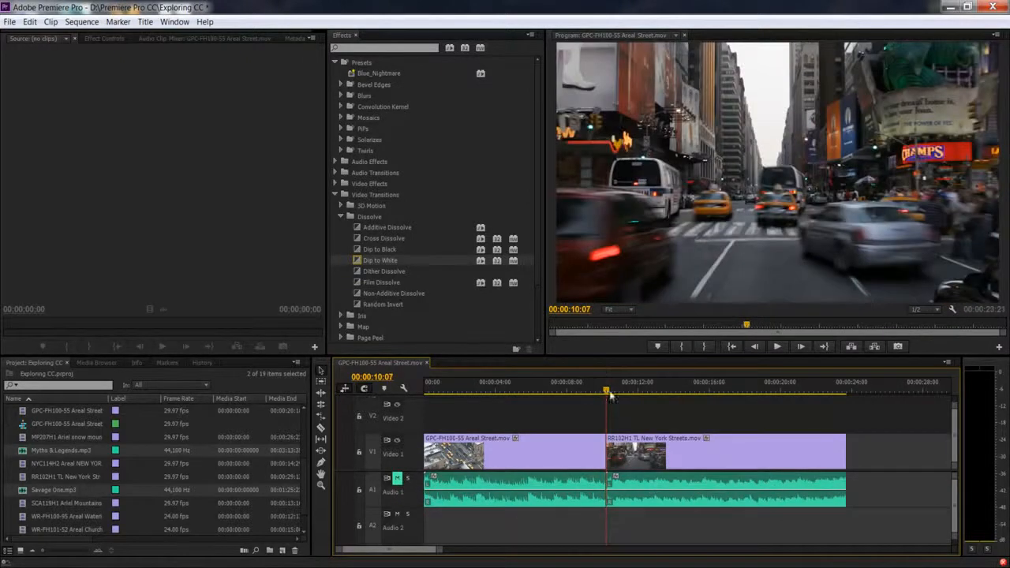
Try to apply the default audio transition to both video clips and their audio at once.
left_click_drag(578, 420, 653, 485)
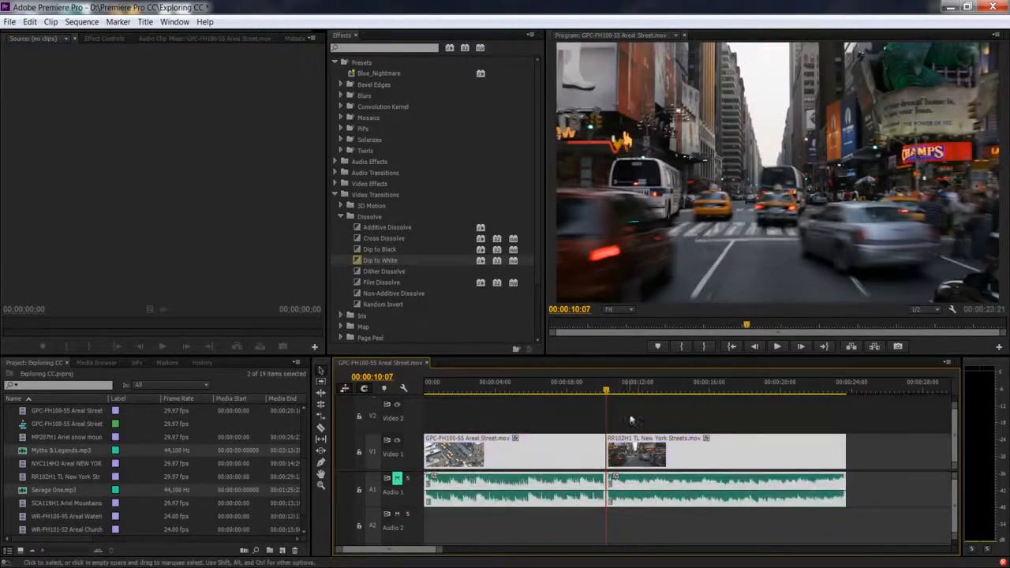
key("ctrl+shift+d")
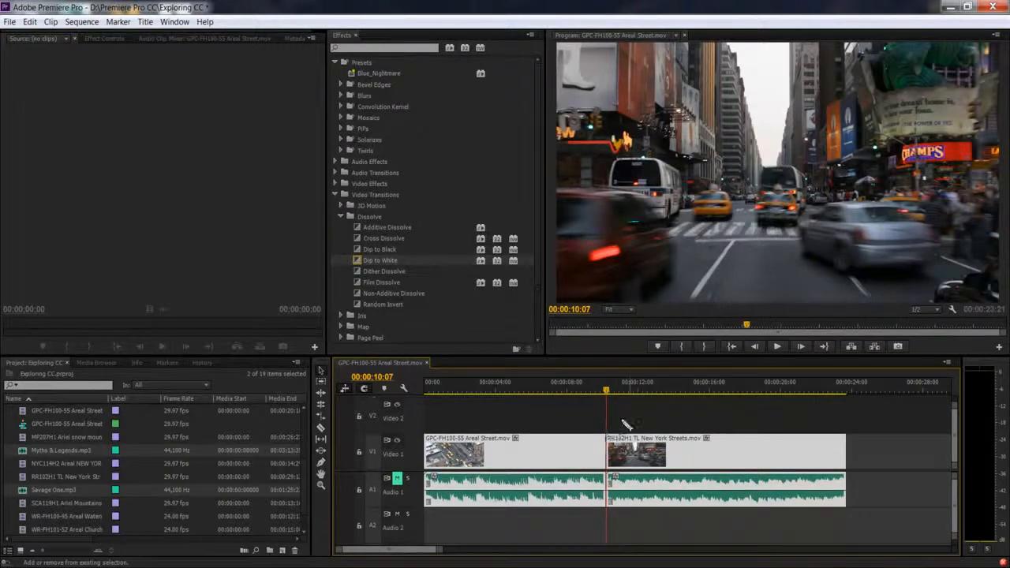
key("F9")
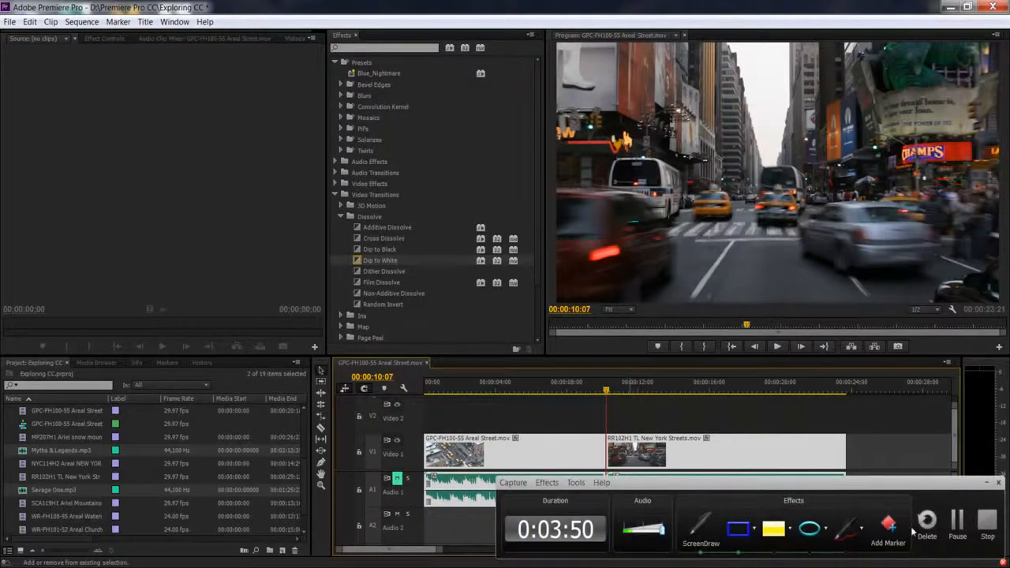
left_click(706, 526)
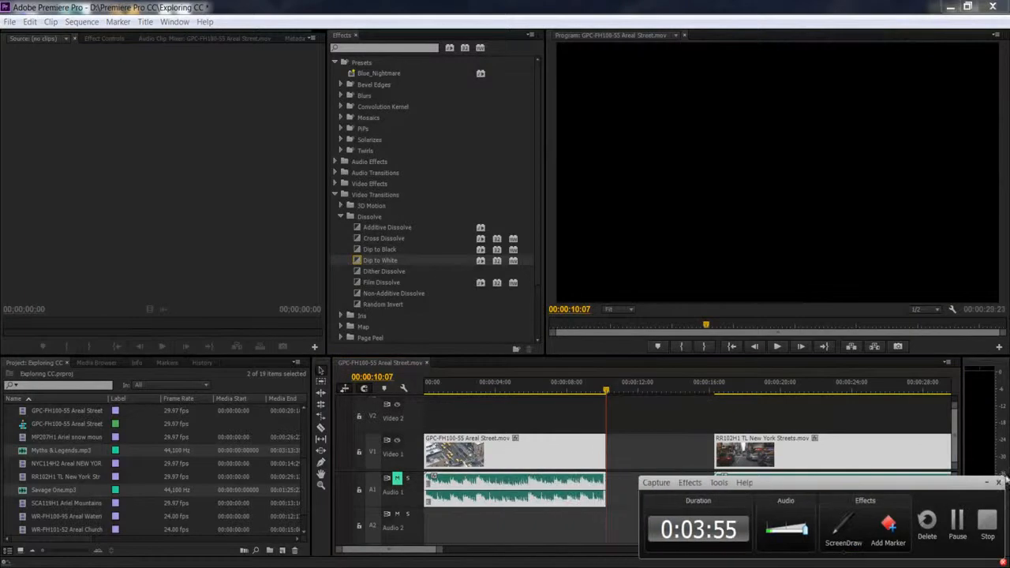
Minimize the screen recorder window and remove the gap between the two clips with Ripple Delete.
left_click(986, 483)
right_click(652, 449)
left_click(687, 453)
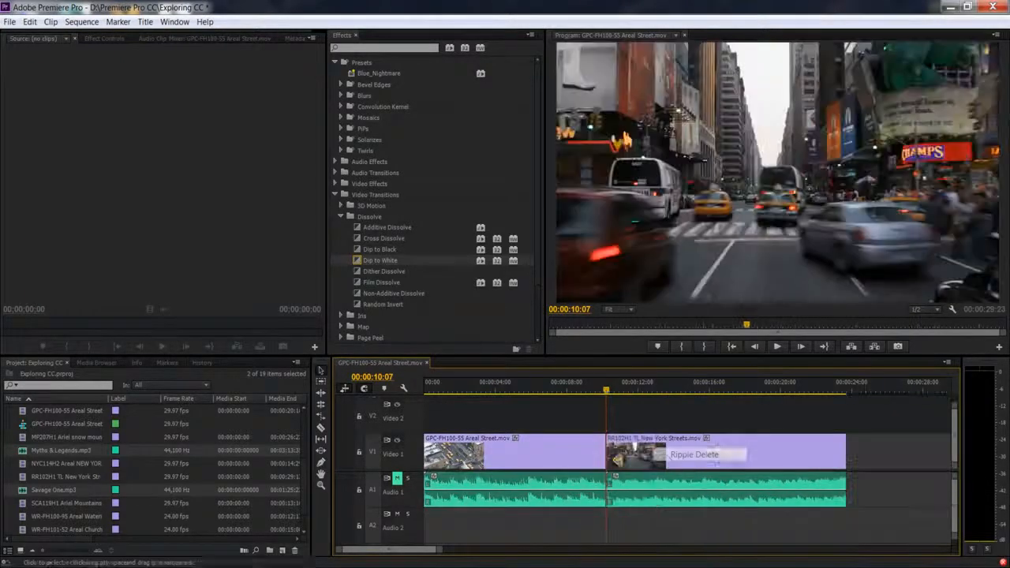
Look up the shortcuts of the transition commands by searching the keyboard shortcuts for "transition", and close the dialog.
left_click(29, 22)
left_click(75, 332)
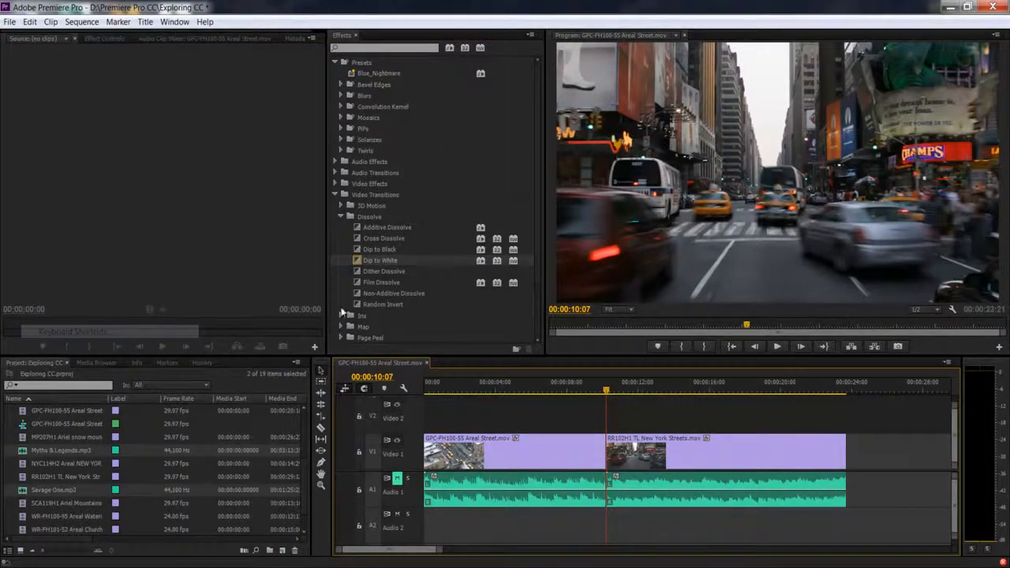
type("transition")
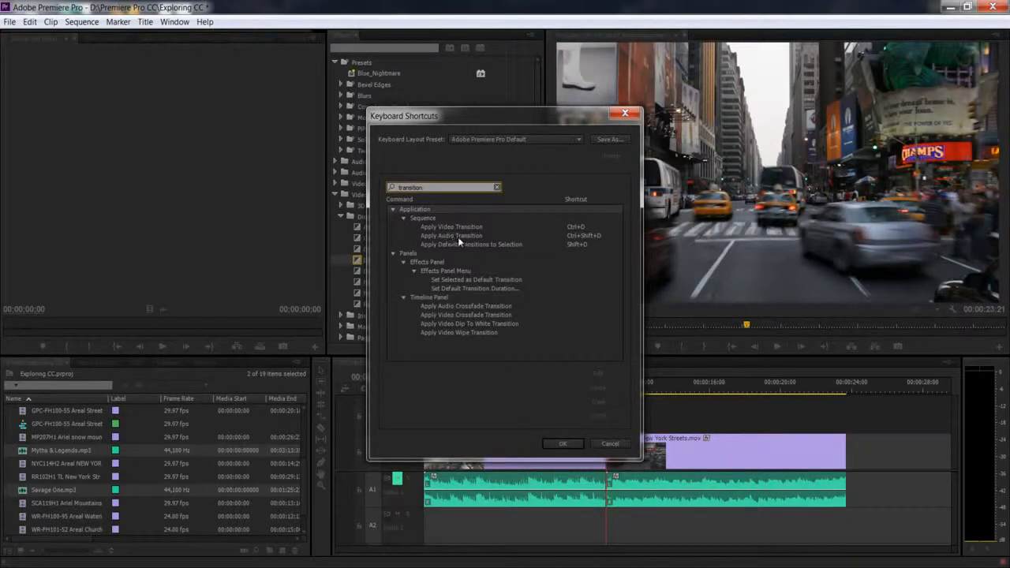
left_click(583, 236)
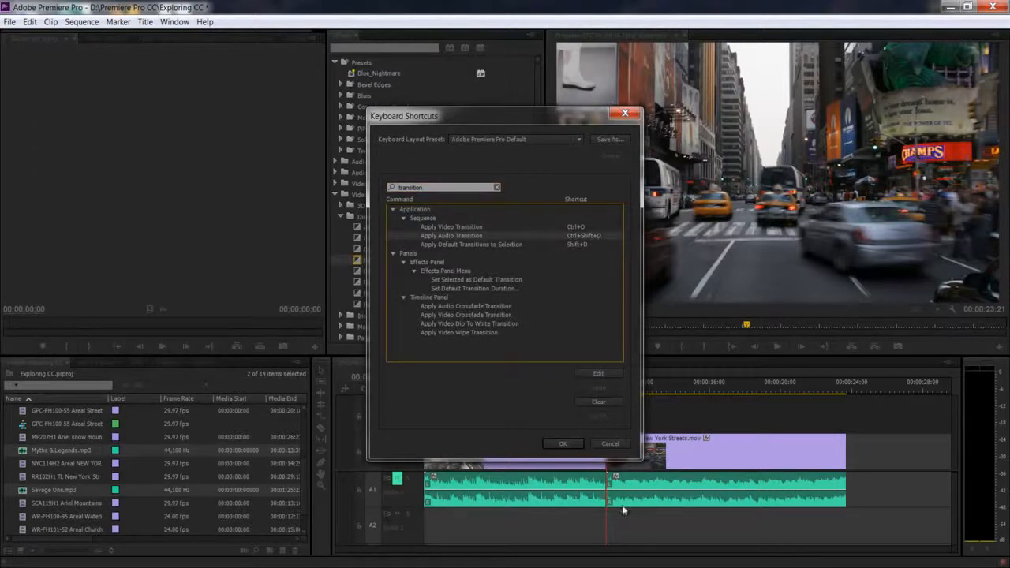
left_click_drag(577, 121, 386, 117)
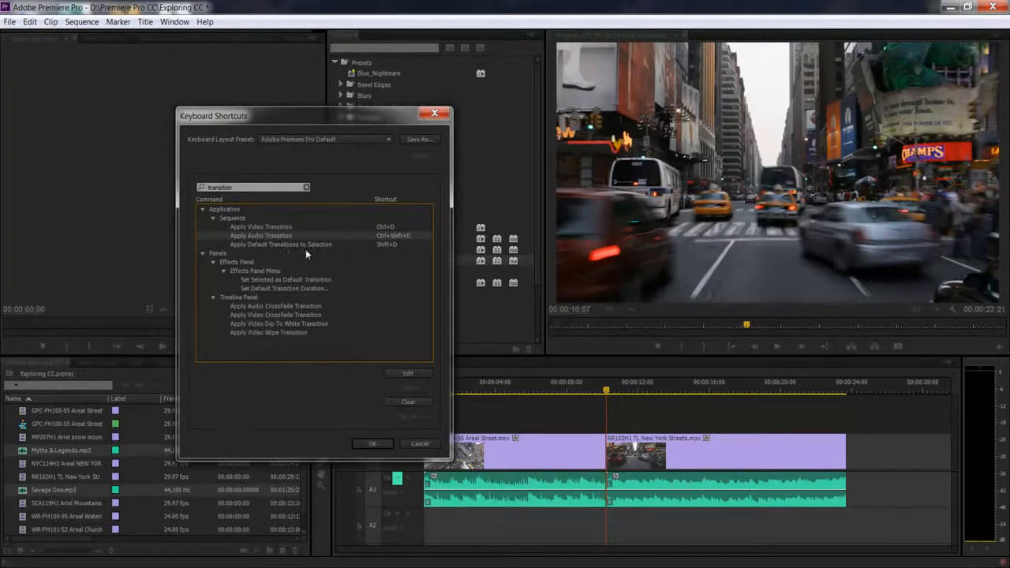
left_click(434, 113)
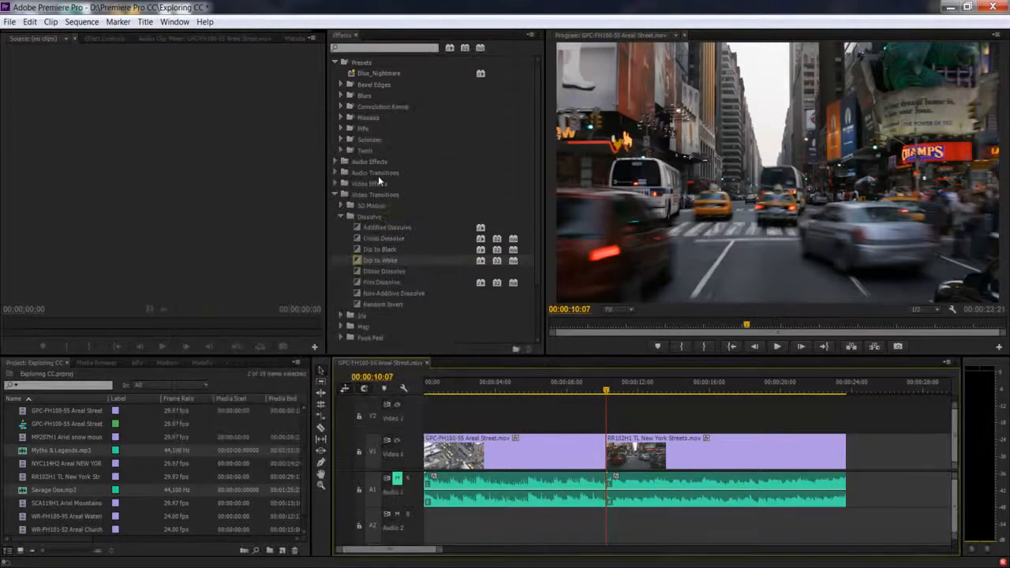
Set Dip to Black as the default video transition.
left_click(372, 174)
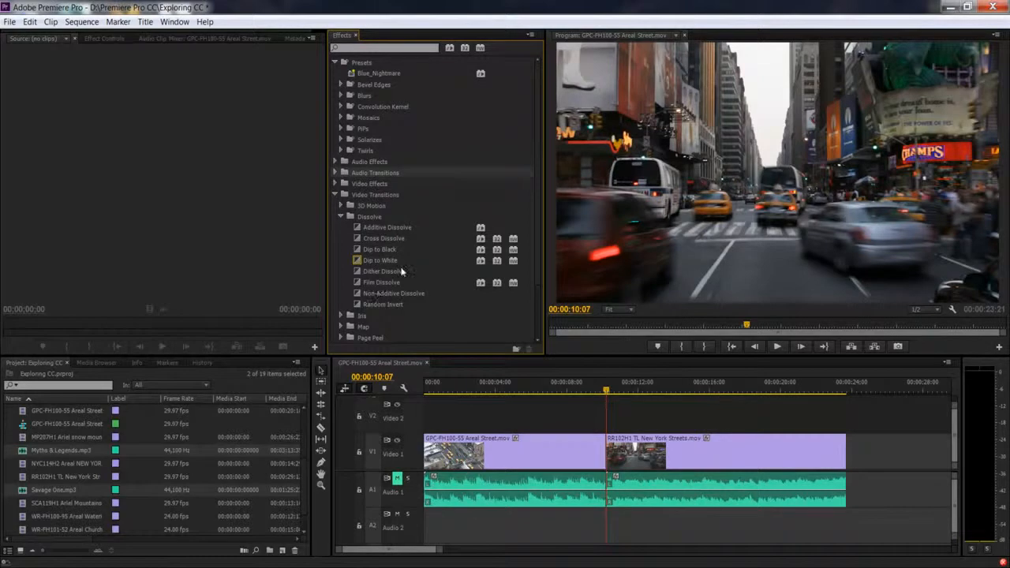
left_click(383, 262)
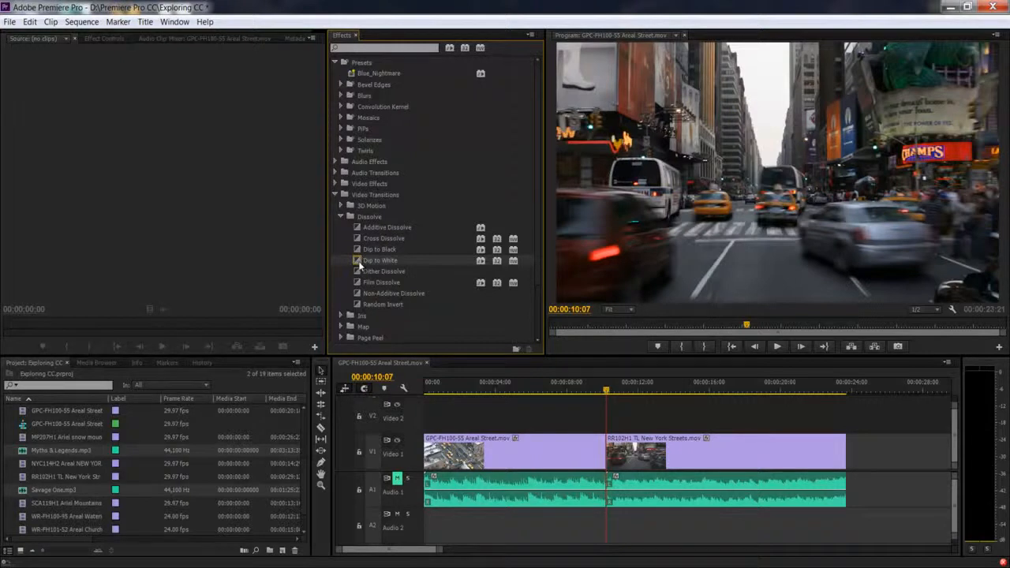
right_click(367, 247)
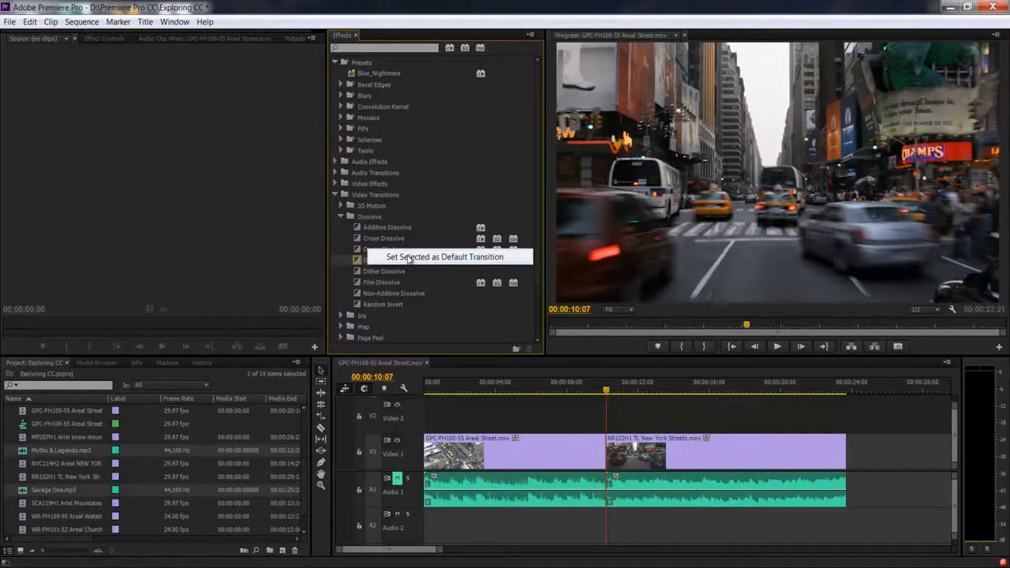
left_click(410, 257)
Try the default transitions on both selected clips and their audio, undo them, and deselect the clips.
left_click_drag(640, 408, 579, 452)
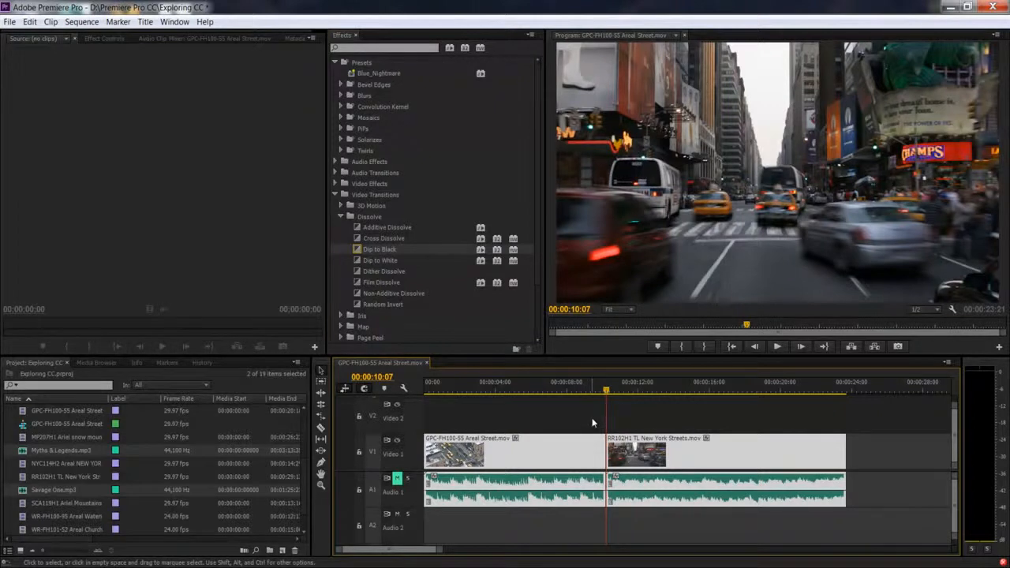
key("shift+d")
mouse_move(605, 390)
left_mouse_down()
mouse_move(592, 392)
mouse_move(624, 391)
mouse_move(606, 390)
left_mouse_up()
key("ctrl+z")
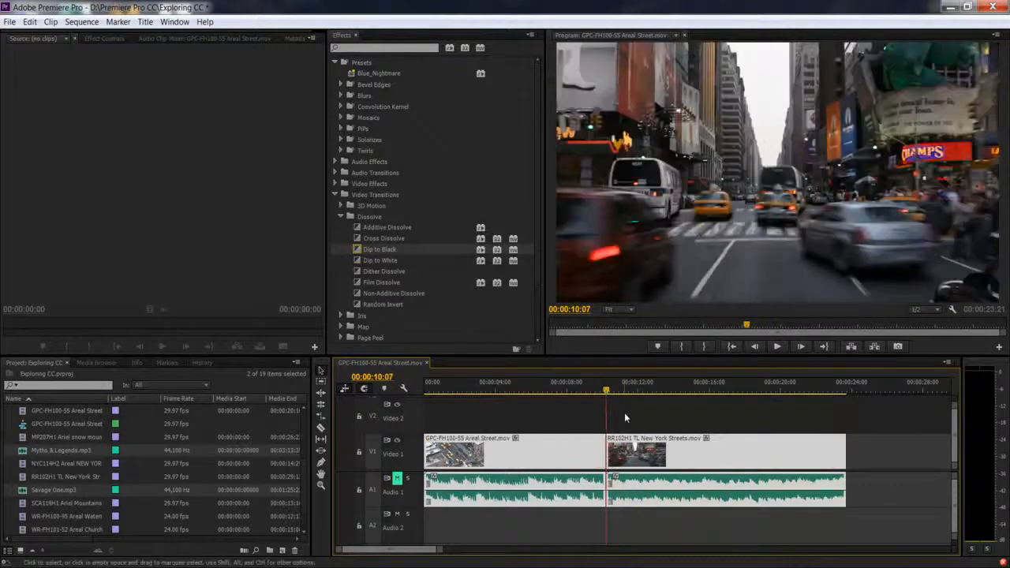
left_click(622, 430)
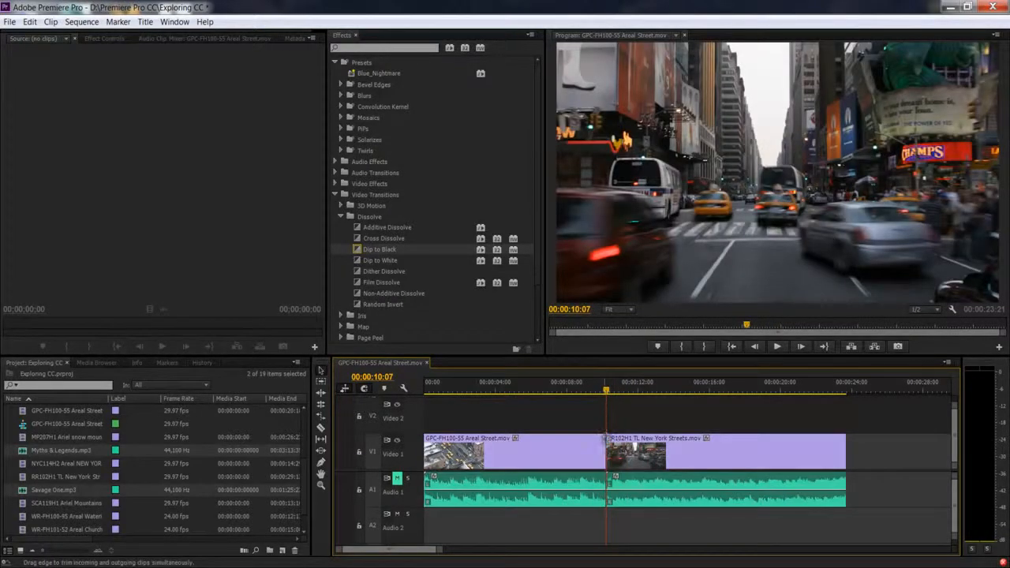
Make Cross Dissolve the default video transition and apply it at the cut between the two clips on Video 1.
left_click(605, 439)
right_click(381, 228)
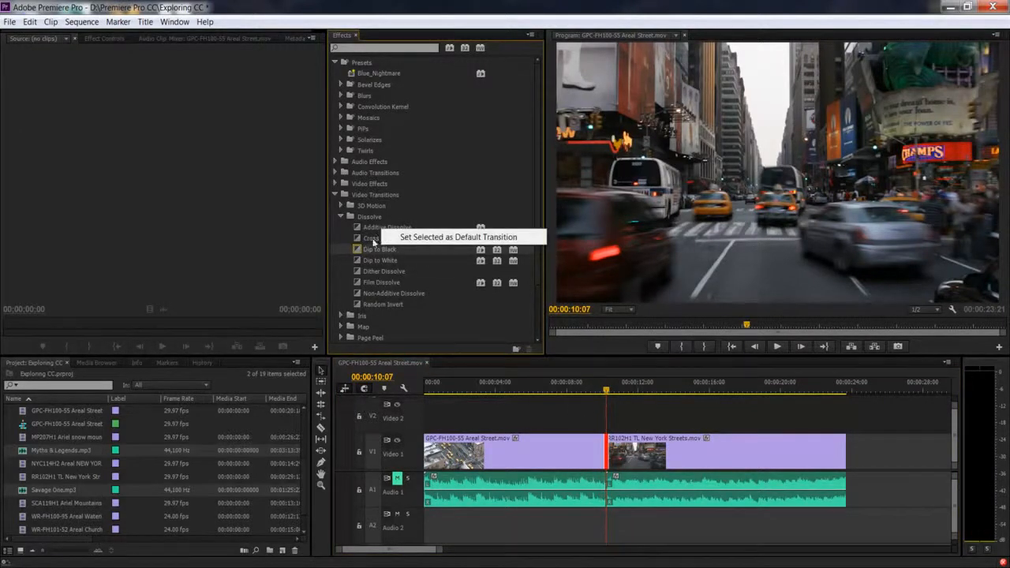
right_click(383, 240)
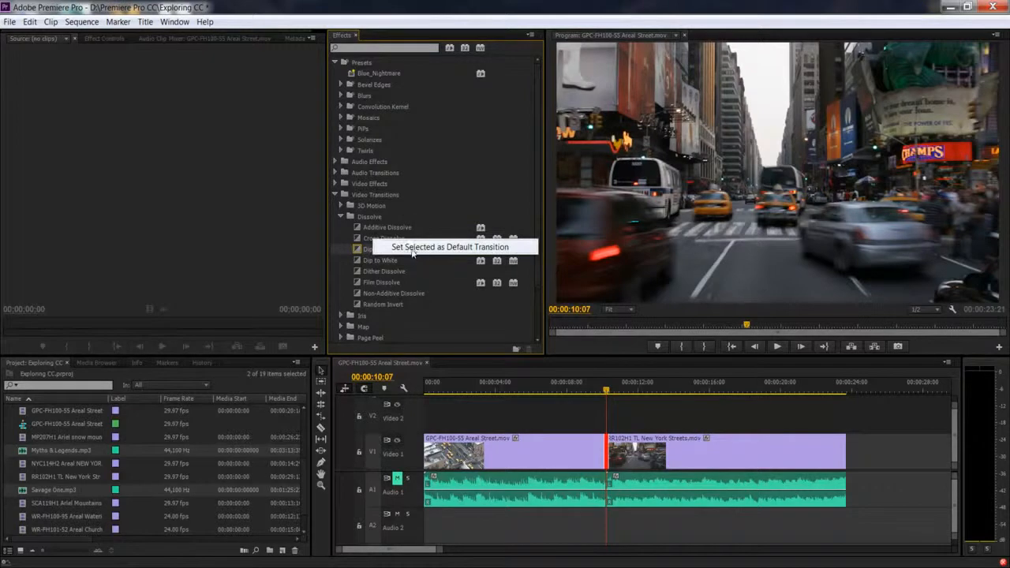
left_click(412, 249)
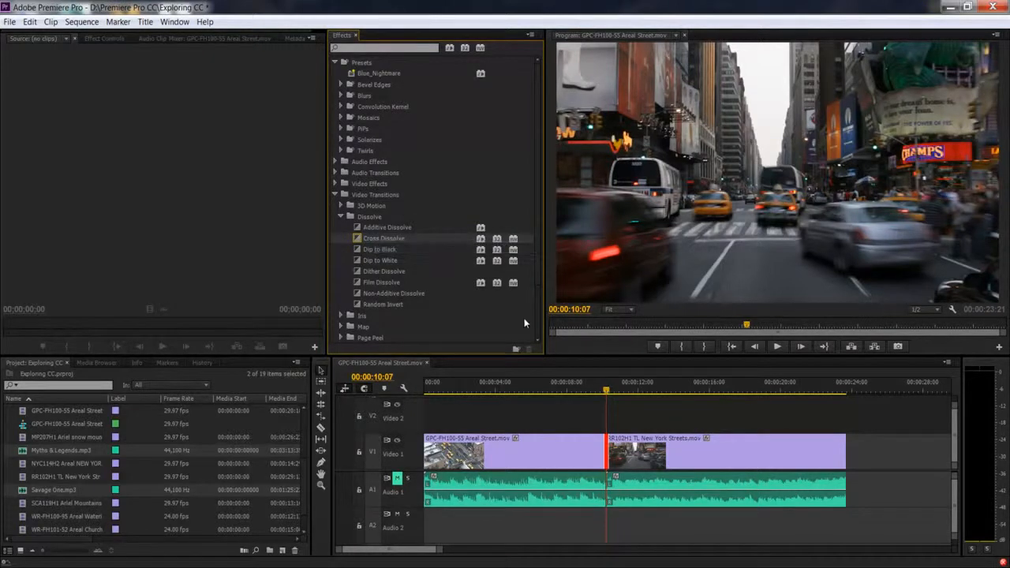
key("ctrl+d")
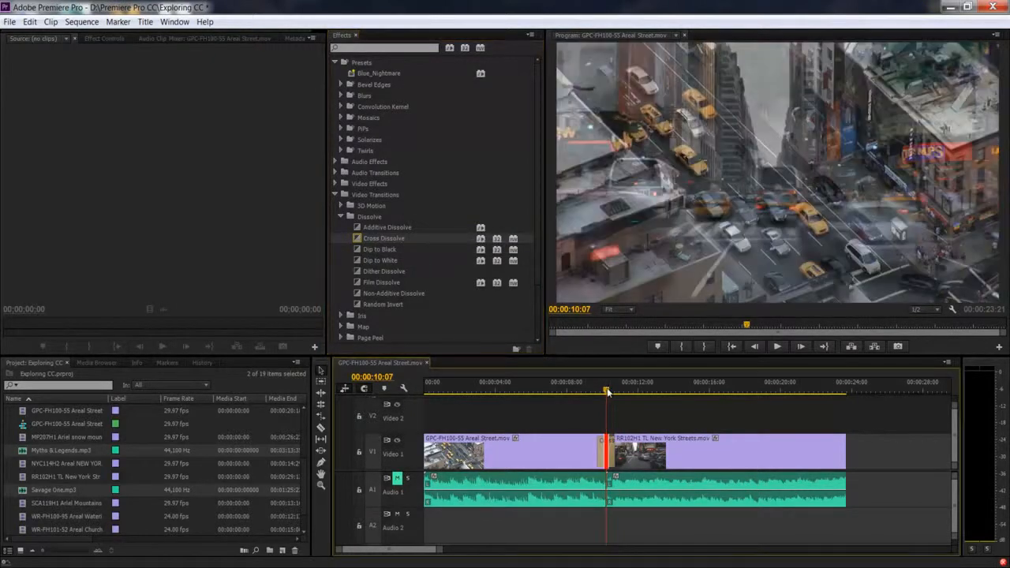
Play back and scrub through the Cross Dissolve between the two clips.
left_click(594, 396)
key("space")
key("space")
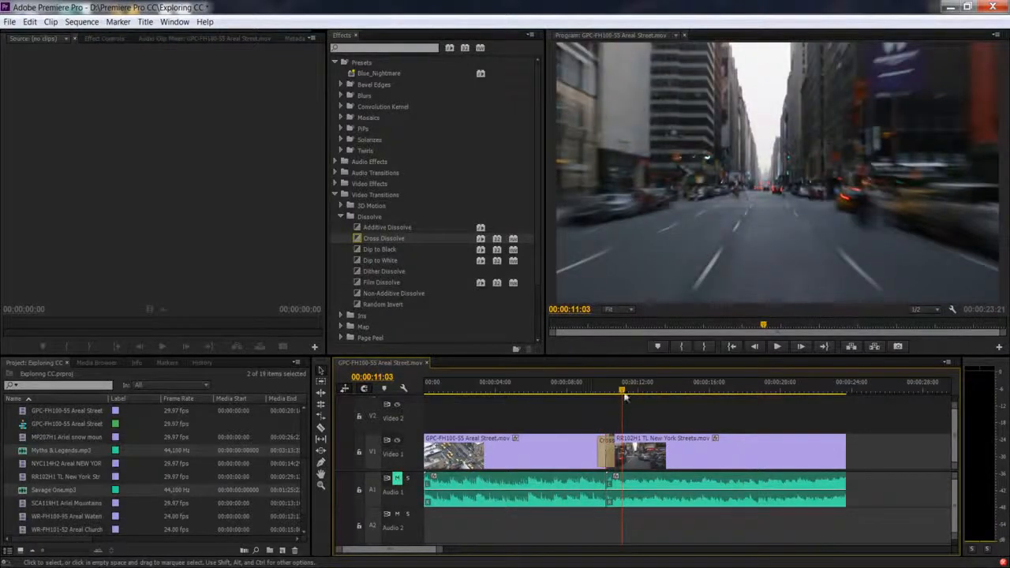
left_click(615, 392)
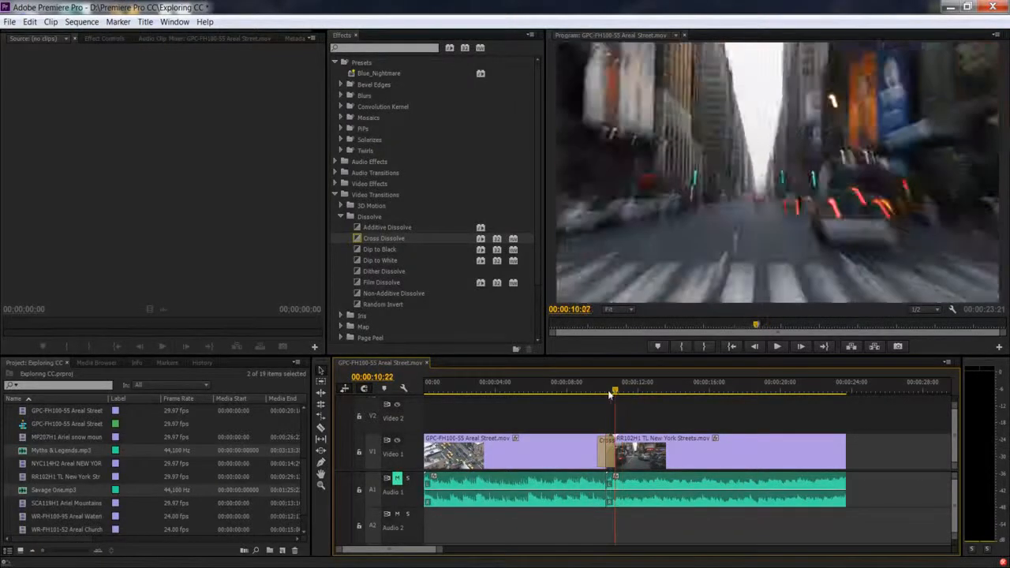
left_click_drag(610, 394, 606, 393)
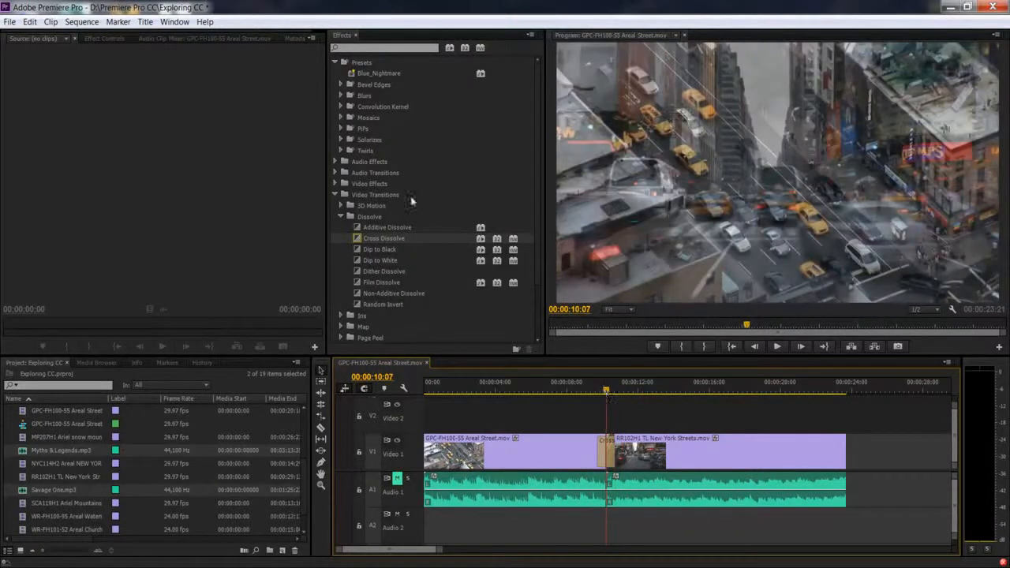
Examine the default transition option for Constant Power in the Crossfade audio transitions, leaving the default as it is.
left_click(334, 172)
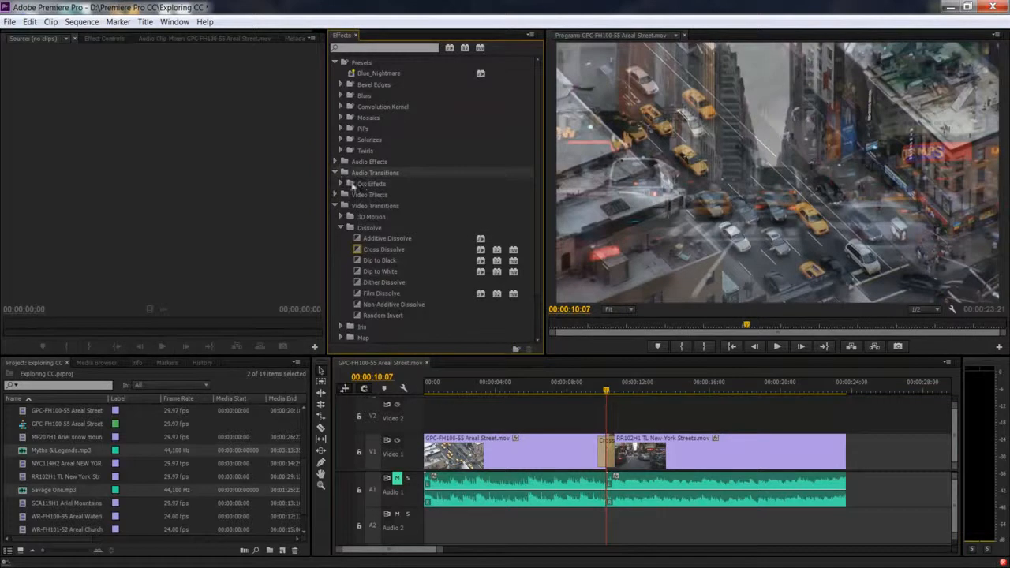
left_click(340, 183)
left_click(381, 206)
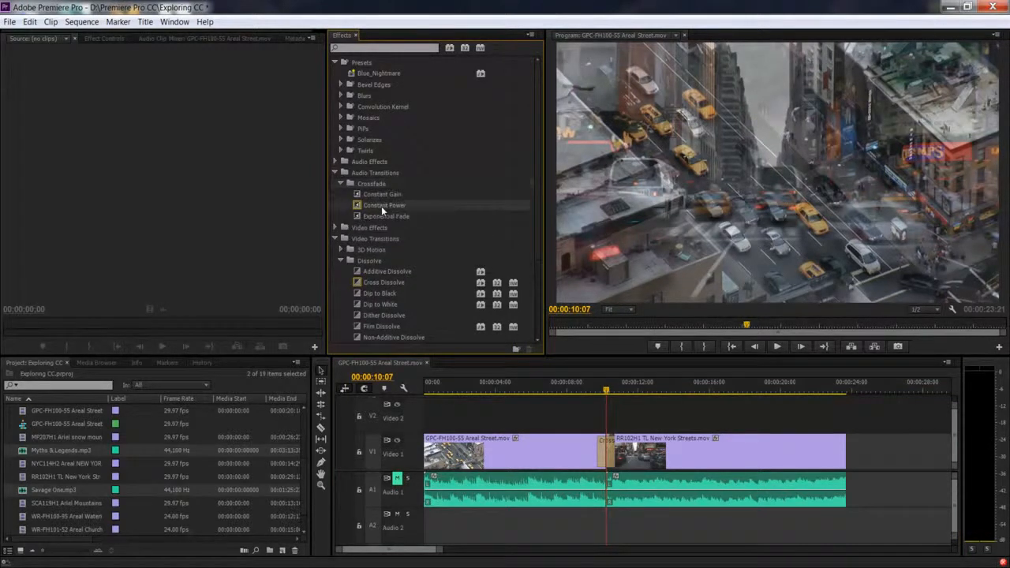
right_click(385, 204)
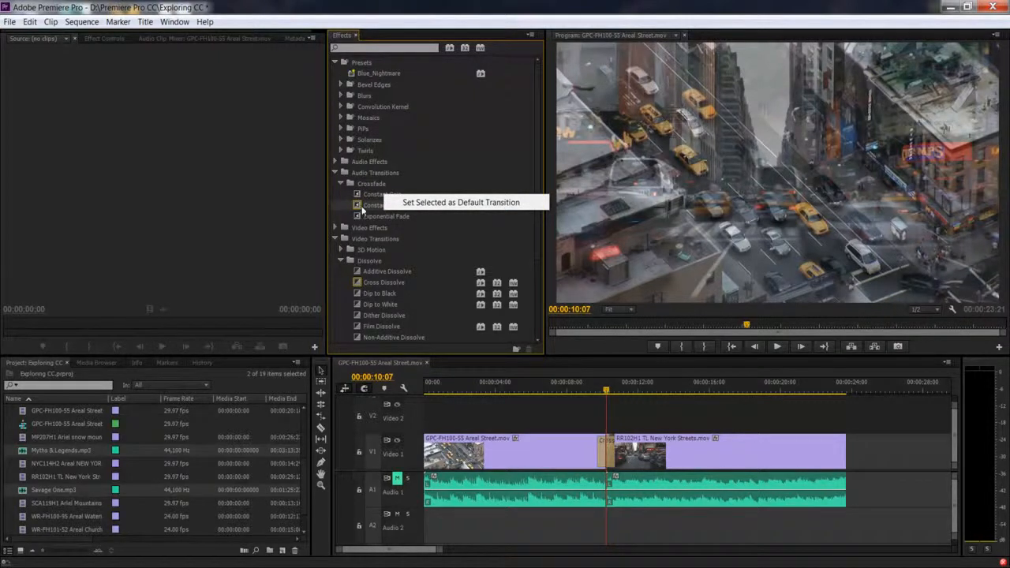
left_click(362, 209)
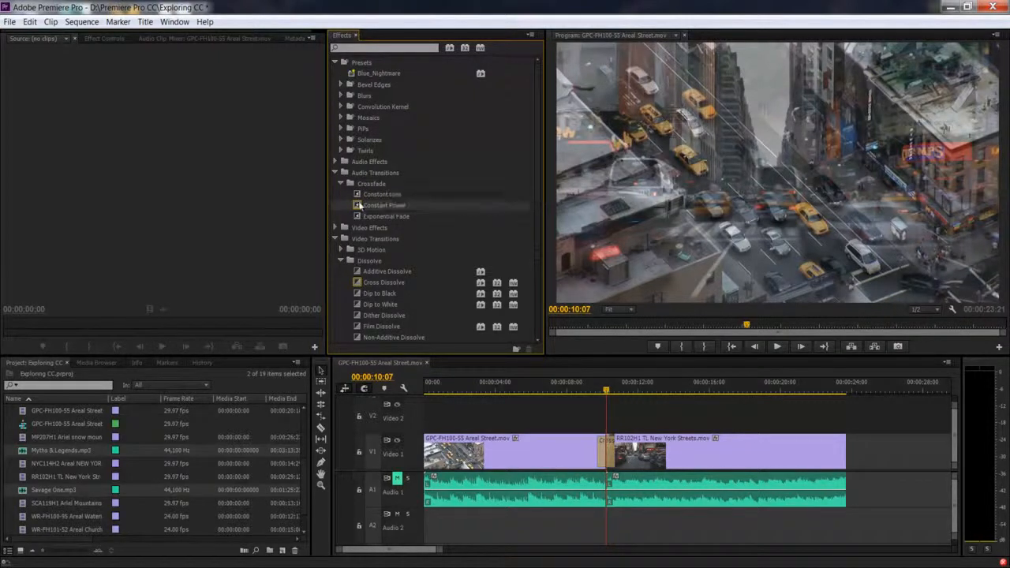
left_click(334, 172)
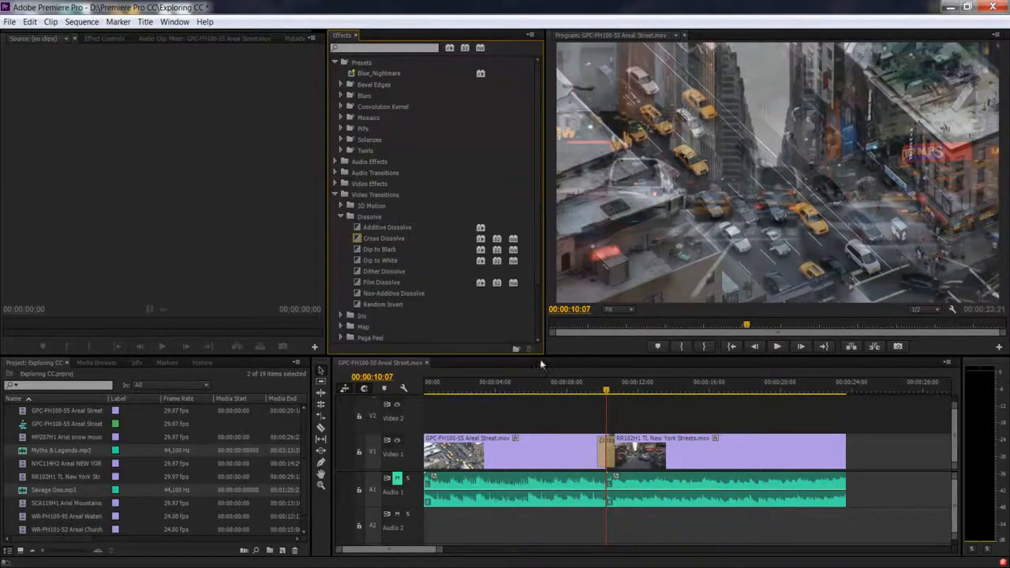
Select all the video and audio clips in the sequence and ungroup them.
left_click(512, 454)
left_click(559, 425)
left_click_drag(691, 426, 559, 455)
right_click(559, 456)
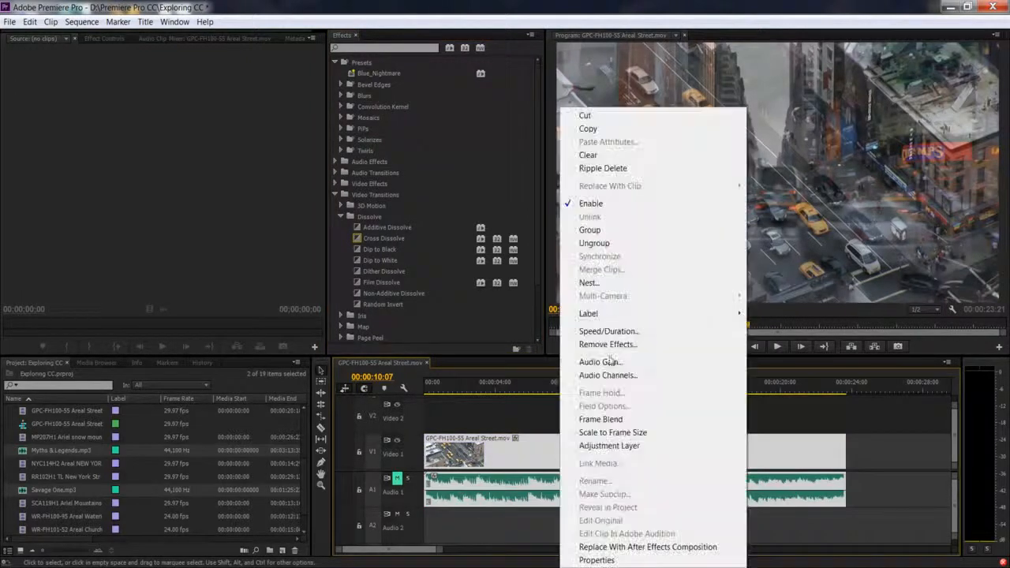
left_click(600, 243)
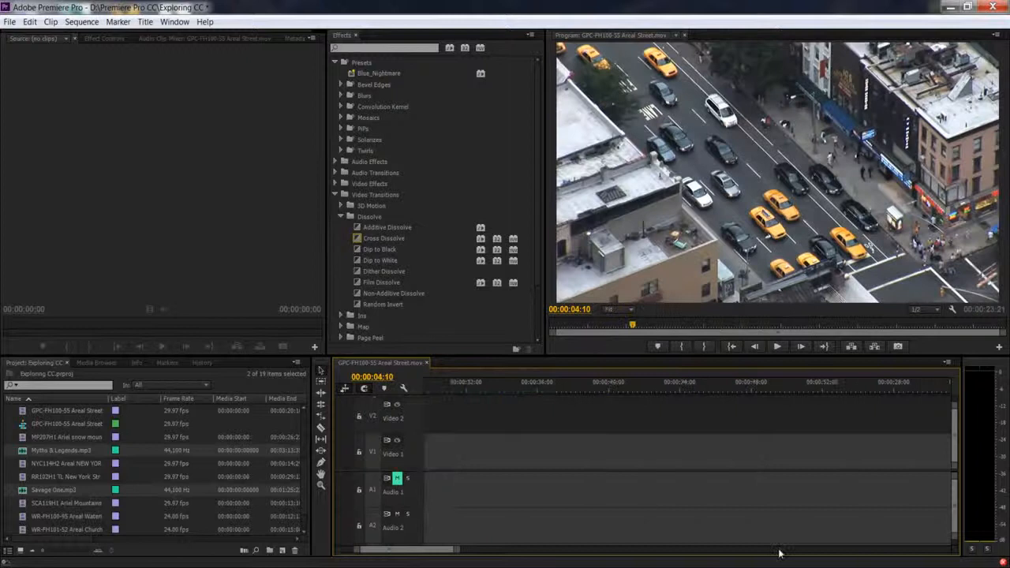
Delete both audio clips from Audio 1, keeping the two clips on Video 1.
scroll(506, 533, "up", 5)
scroll(596, 531, "up", 2)
left_click_drag(695, 537, 519, 477)
key("Delete")
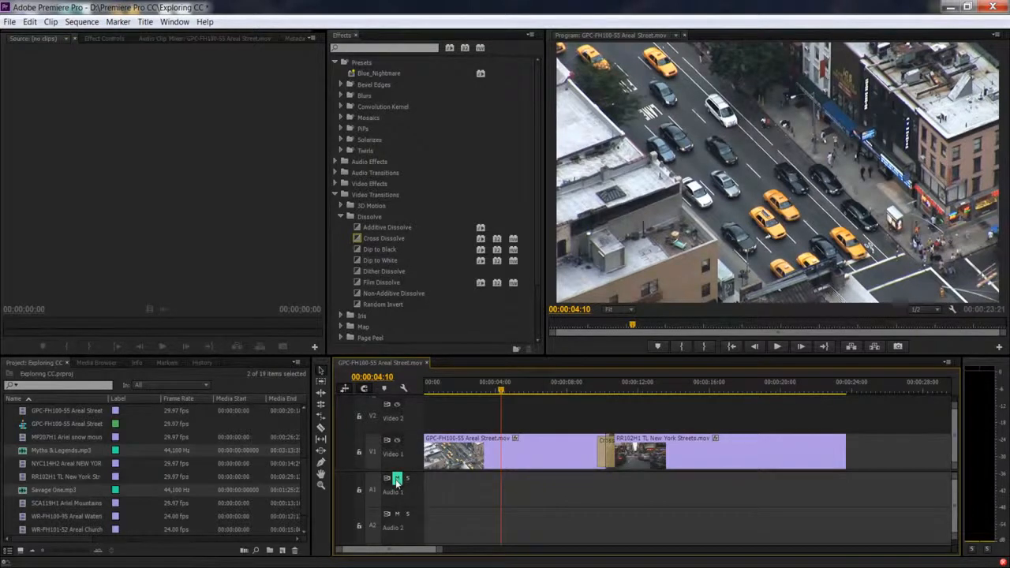
Increase the height of the video tracks and move the playhead to 00:00:09:25, near the start of the Cross Dissolve.
scroll(416, 509, "up", 1)
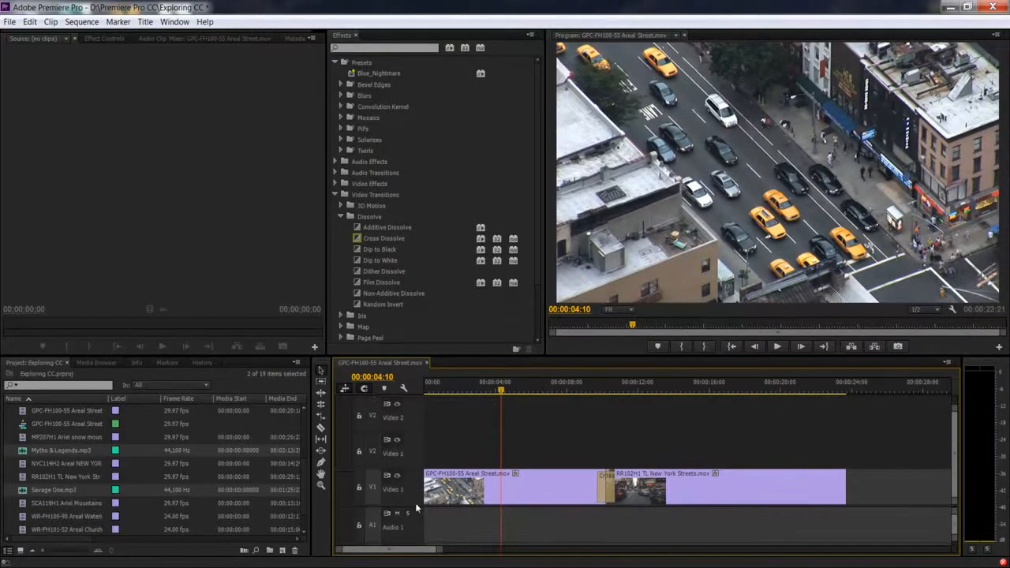
left_click(571, 498)
key("ctrl+equal")
key("ctrl+equal")
key("ctrl+equal")
key("ctrl+equal")
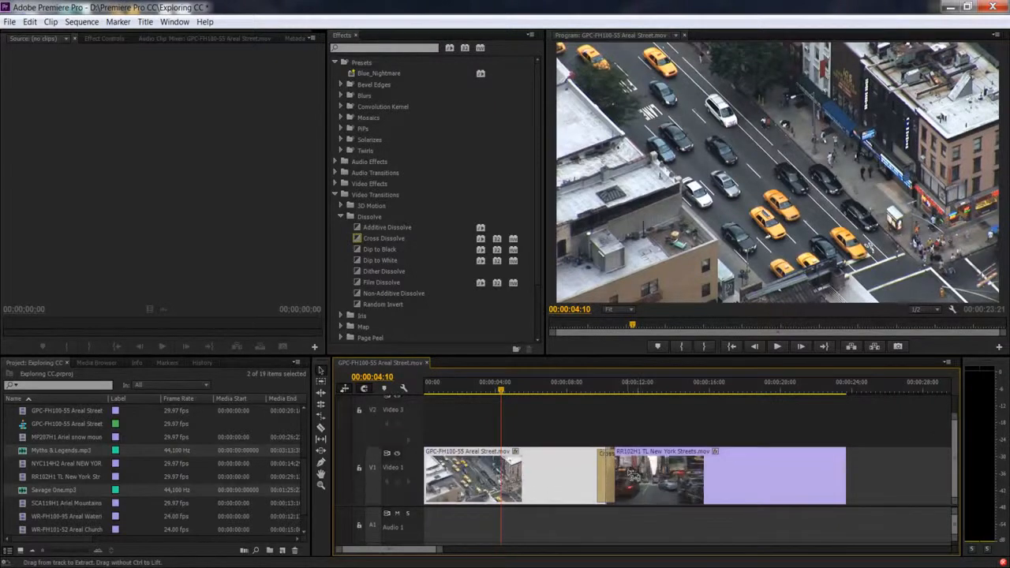
left_click(643, 440)
mouse_move(442, 549)
left_mouse_down()
mouse_move(431, 546)
mouse_move(441, 547)
left_mouse_up()
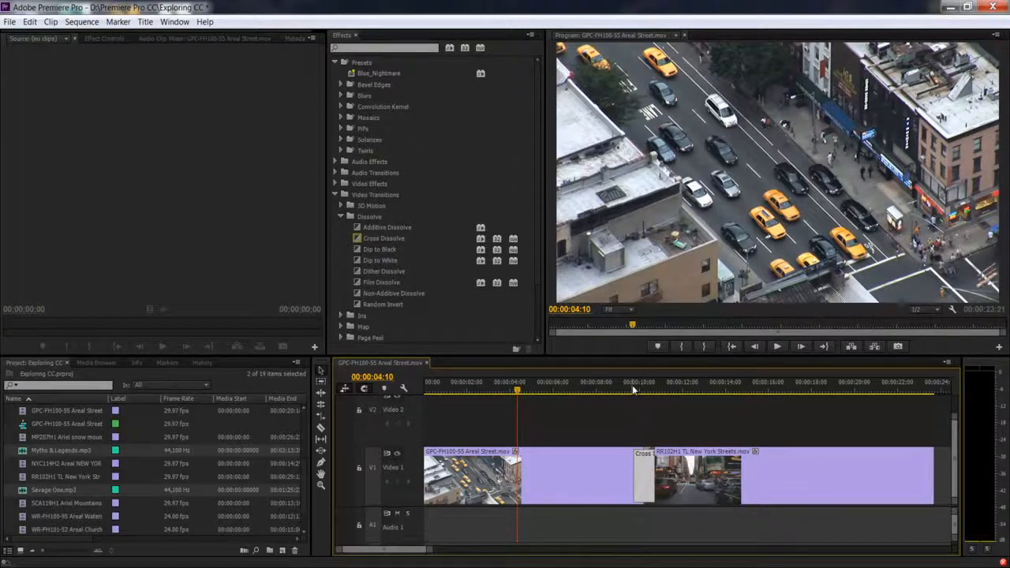
left_click_drag(633, 386, 636, 390)
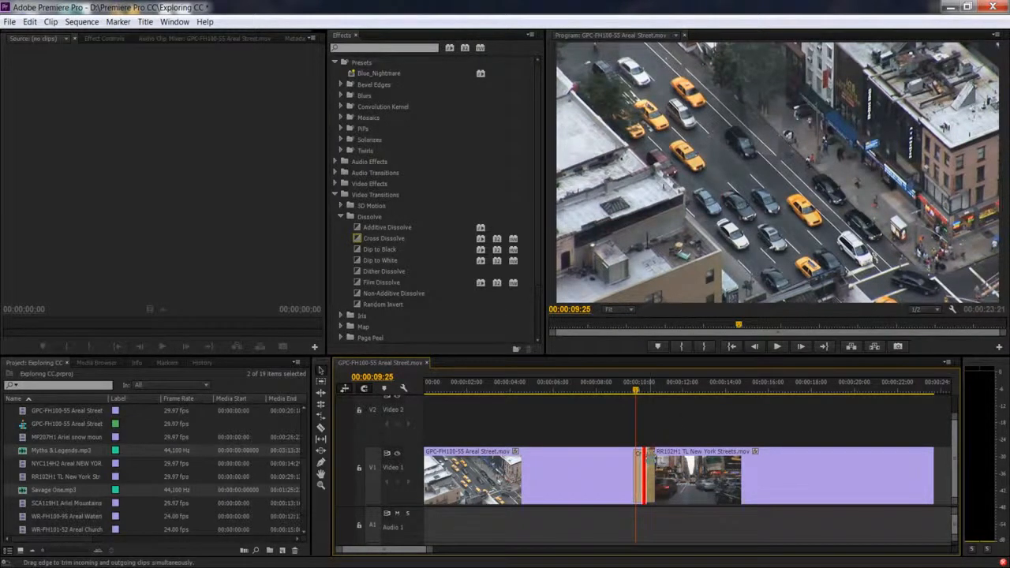
Delete the Cross Dissolve between the two clips on Video 1.
left_click(672, 427)
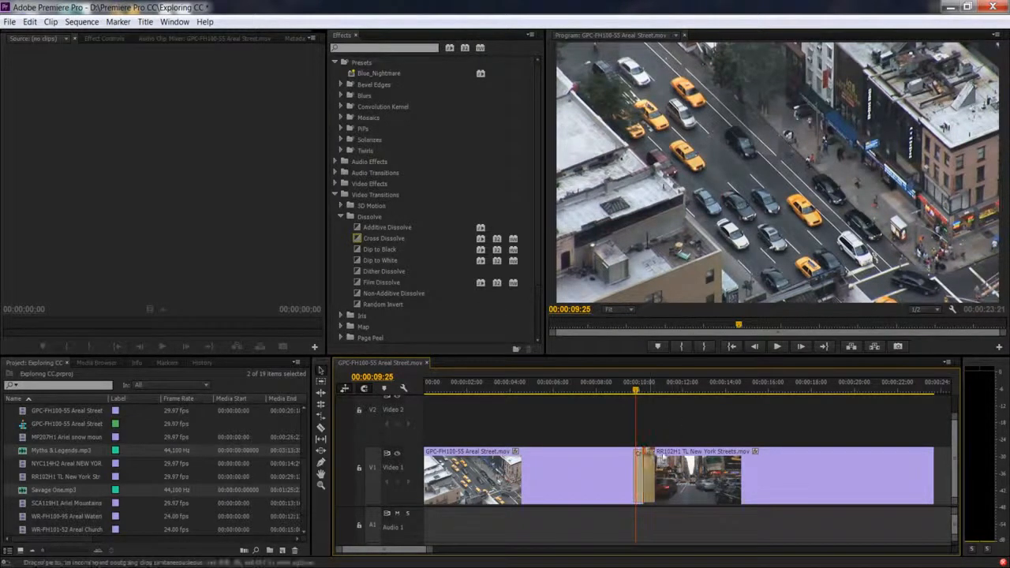
left_click(650, 461)
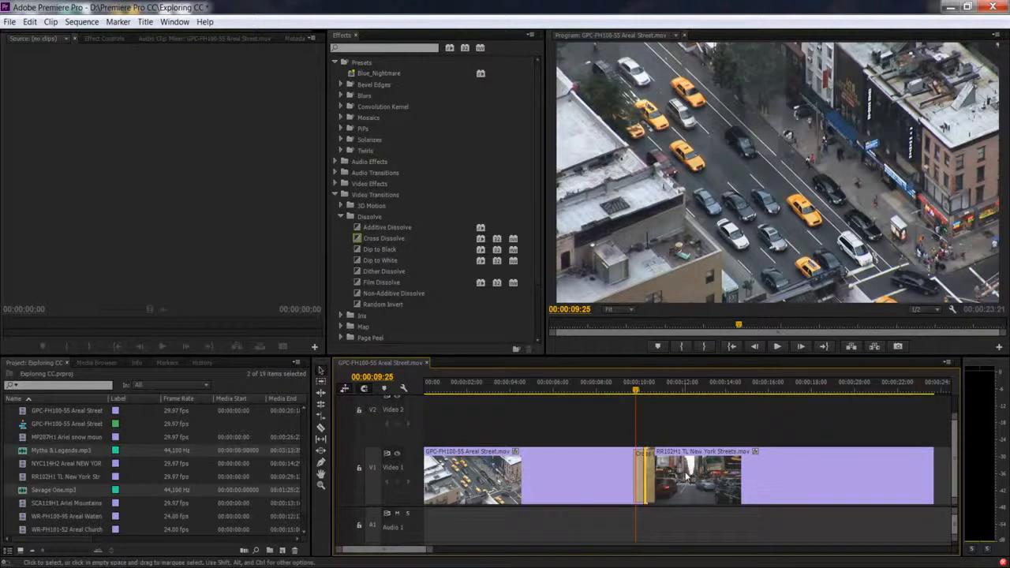
key("equal")
key("equal")
left_click(744, 471)
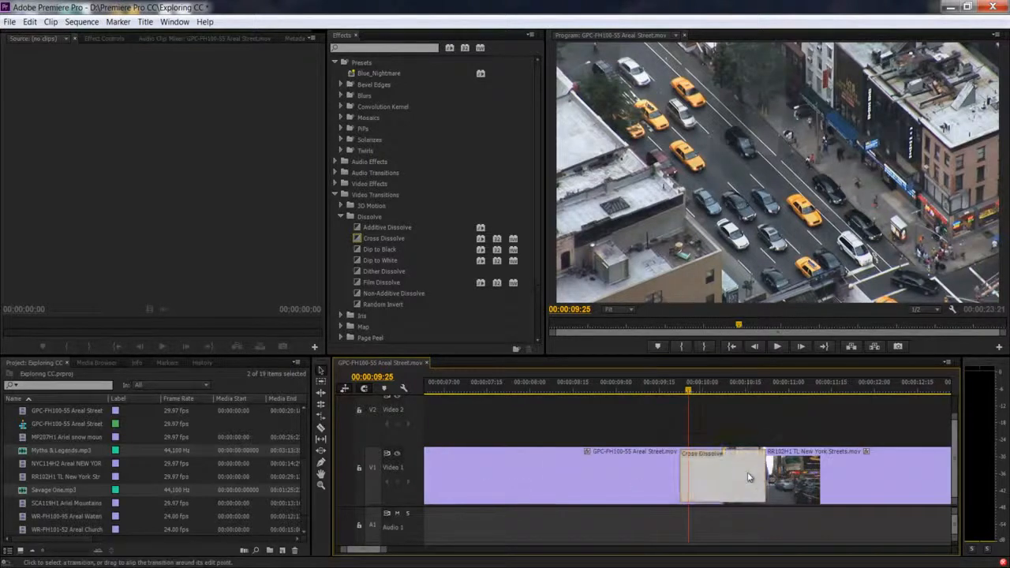
key("Delete")
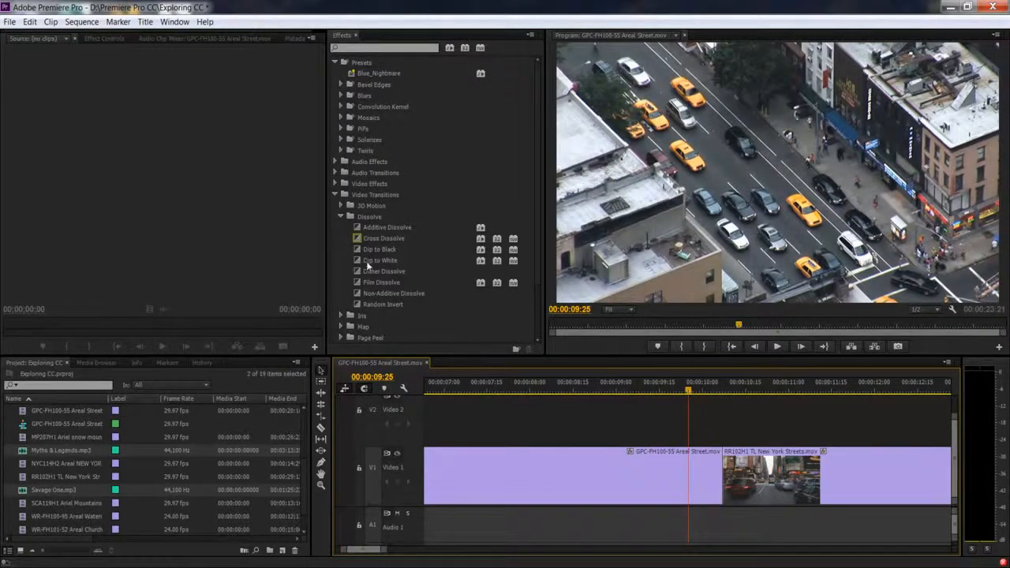
Apply Dip to White centred on the cut between the two clips and shorten its duration to about 10 frames.
left_click_drag(369, 262, 722, 464)
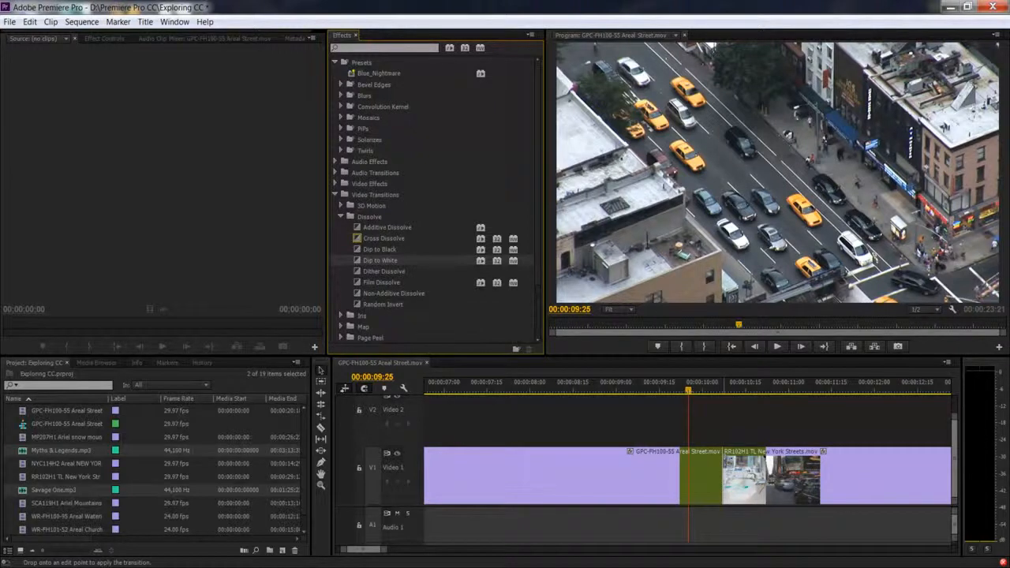
left_click_drag(722, 464, 714, 462)
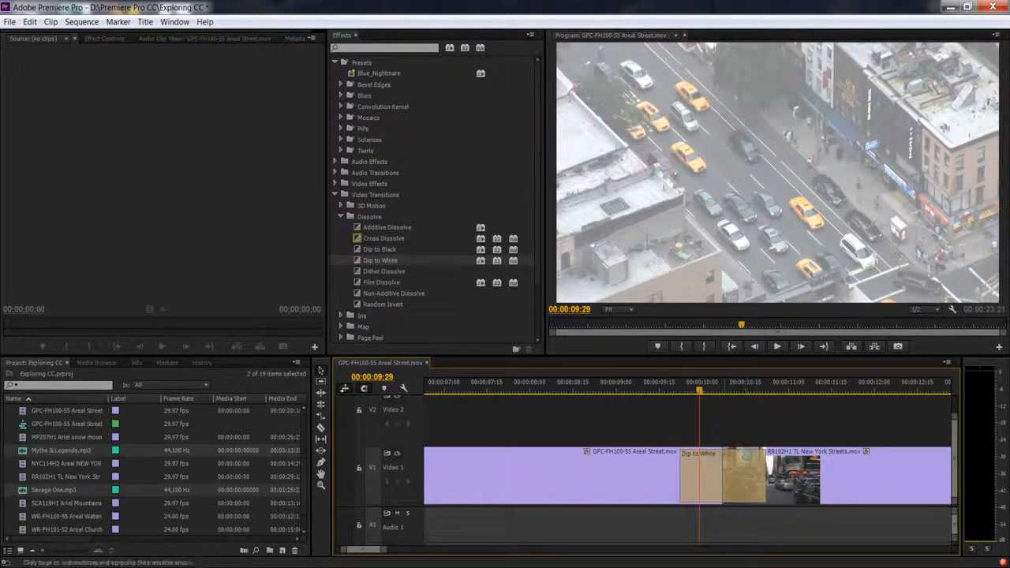
left_click(738, 462)
double_click(742, 459)
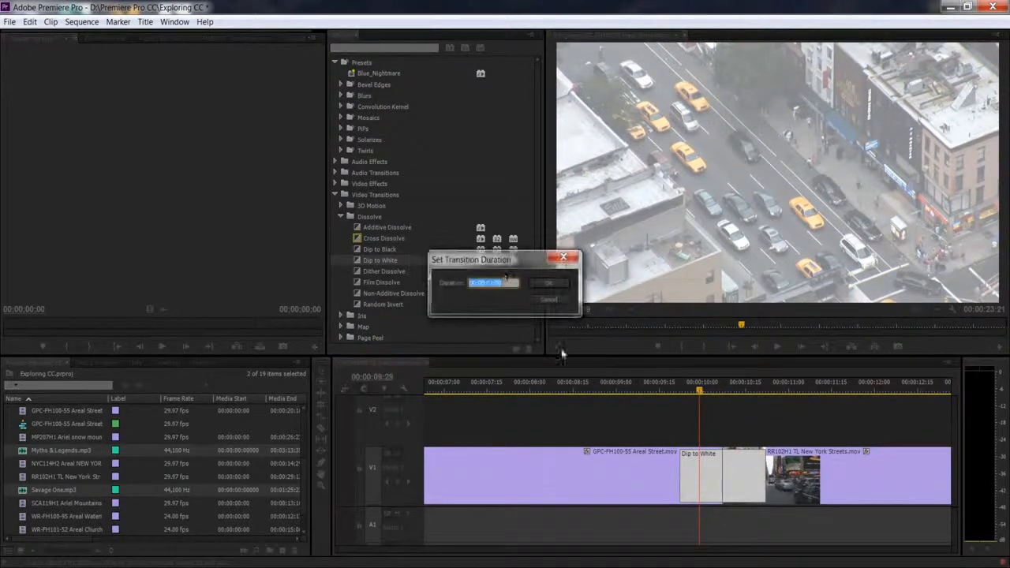
left_click(494, 286)
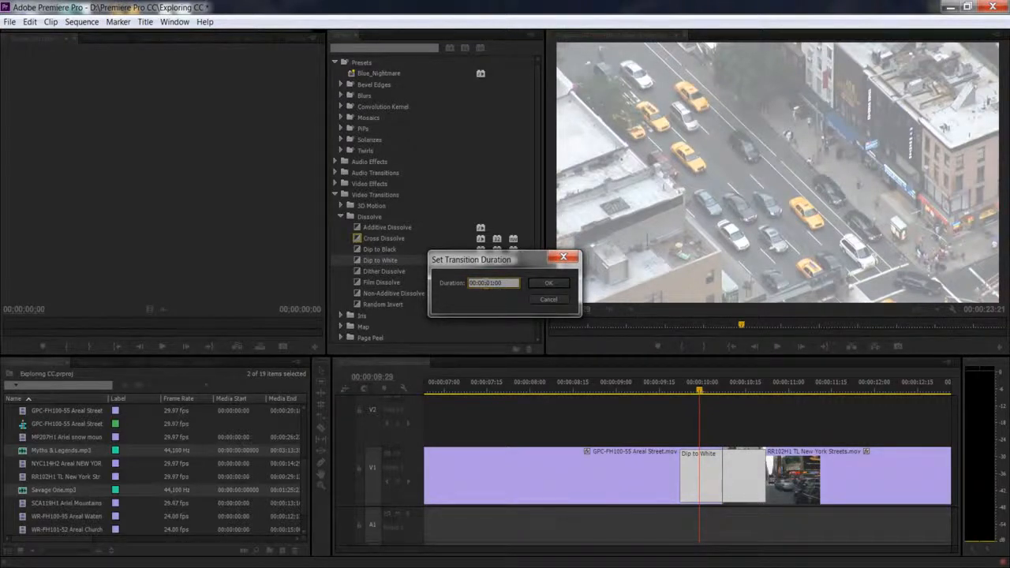
key("BackSpace")
left_click(561, 284)
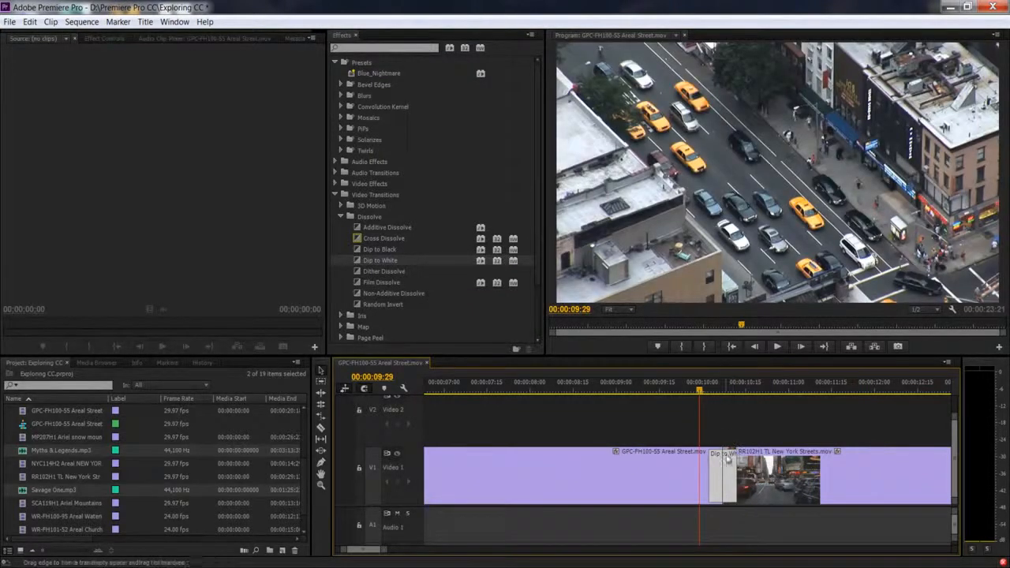
Play back and scrub through the shortened Dip to White between the two clips.
left_click_drag(699, 390, 622, 392)
key("space")
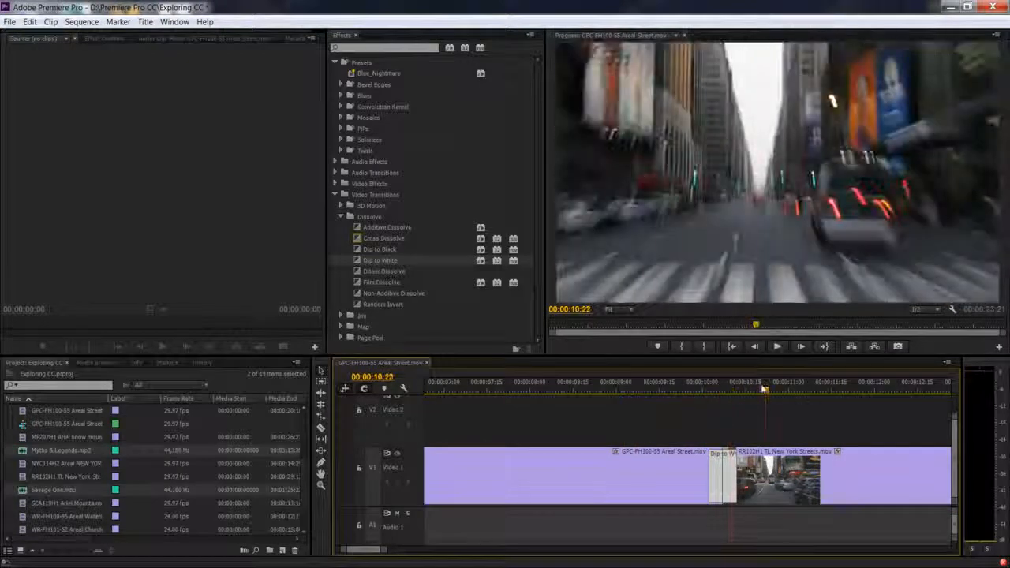
left_click(688, 390)
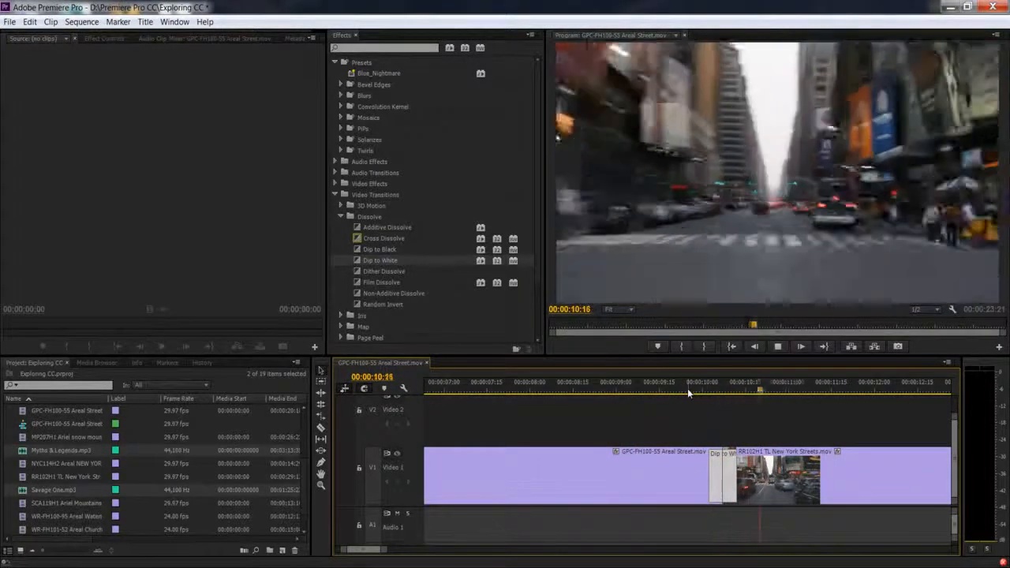
left_click_drag(726, 387, 600, 388)
key("space")
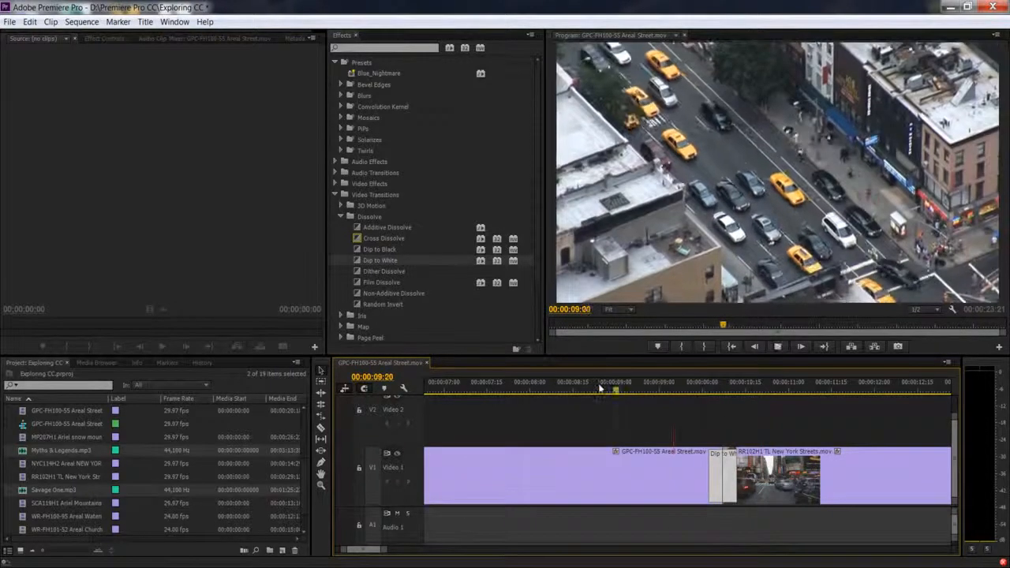
left_click_drag(706, 387, 734, 385)
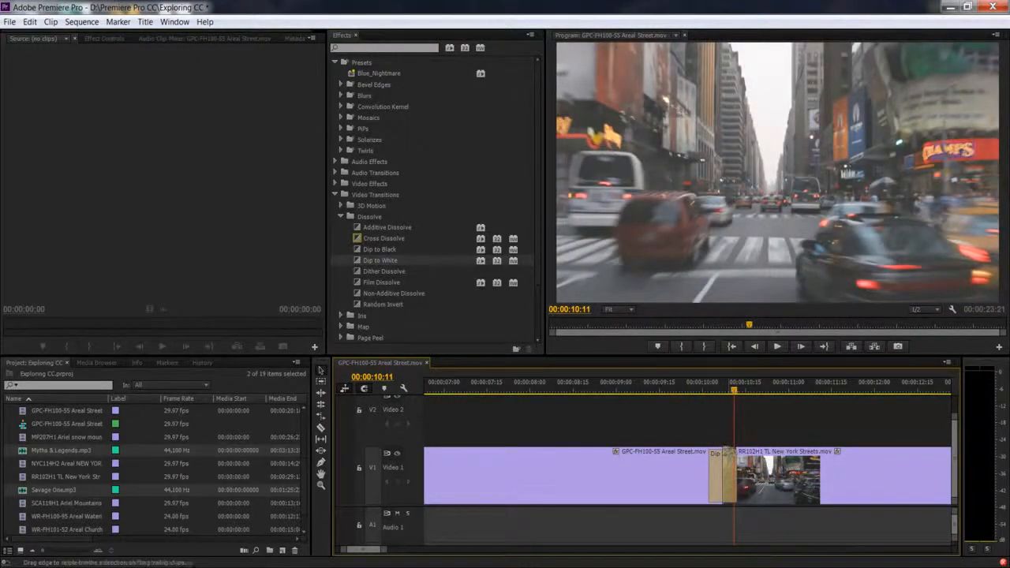
Extend both ends of the Dip to White so it spans about 2.8 seconds, with the longer part over the second clip.
key("=")
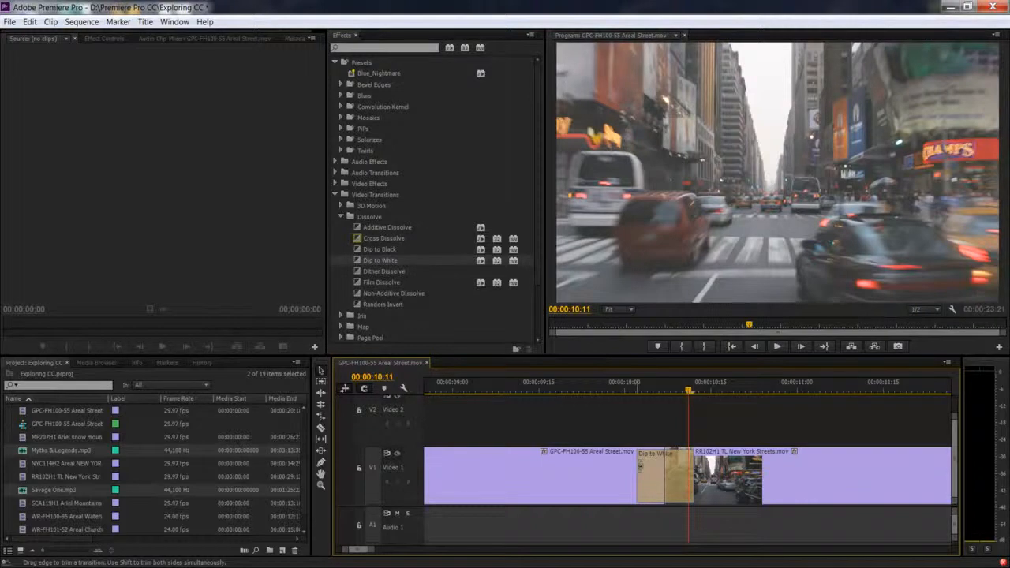
left_click_drag(640, 466, 512, 466)
left_click_drag(692, 456, 928, 461)
left_click_drag(693, 473, 873, 470)
key("backslash")
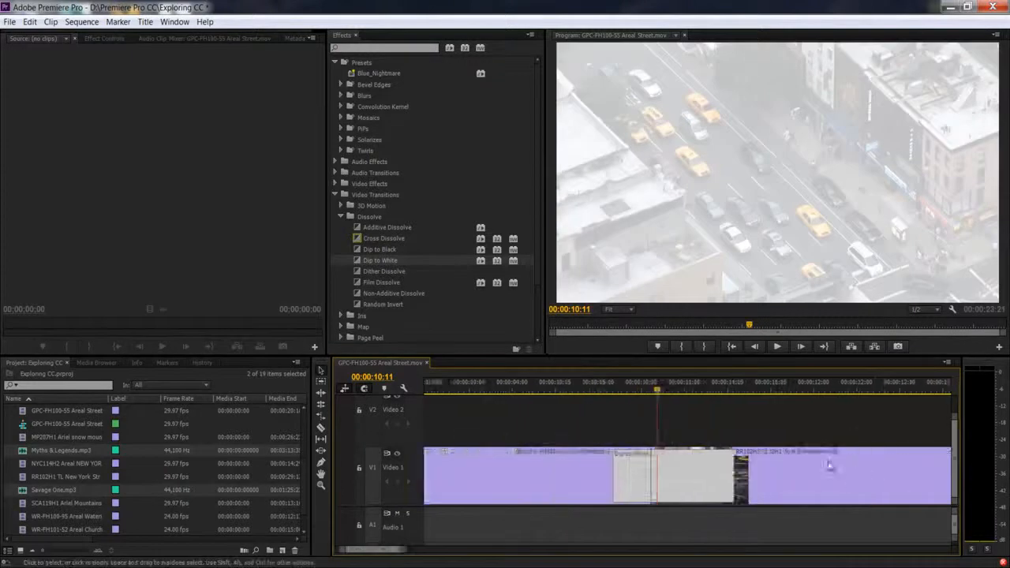
Play back the lengthened Dip to White and move the playhead past it to 00:00:12:29.
left_click_drag(646, 396, 603, 398)
key("space")
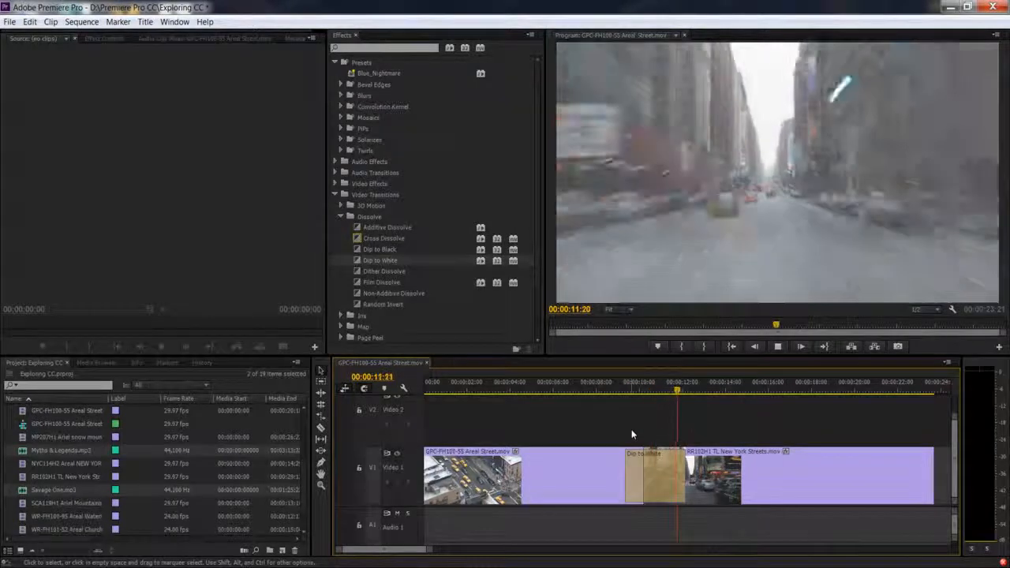
key("space")
left_click(701, 392)
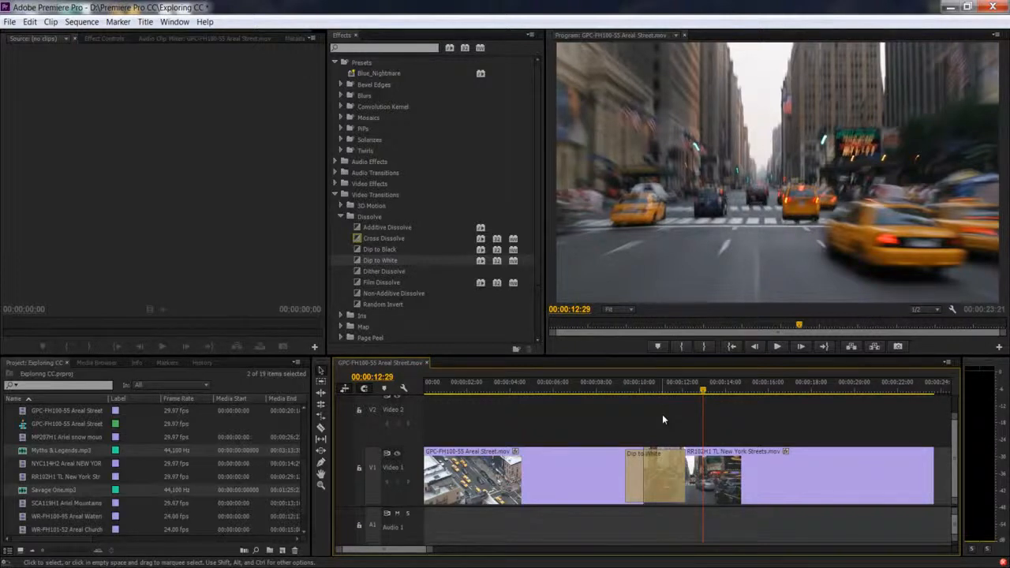
key("alt+Tab")
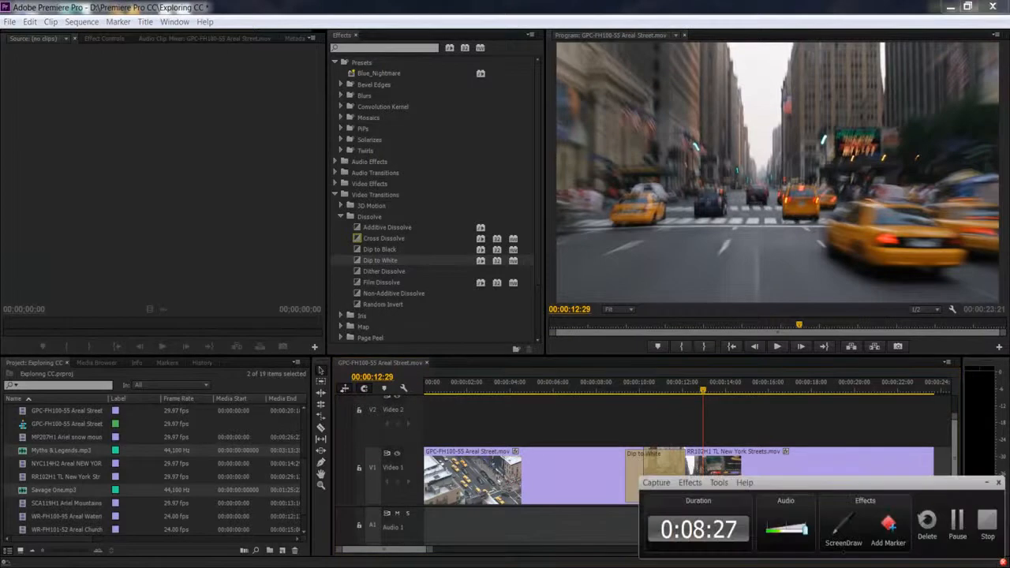